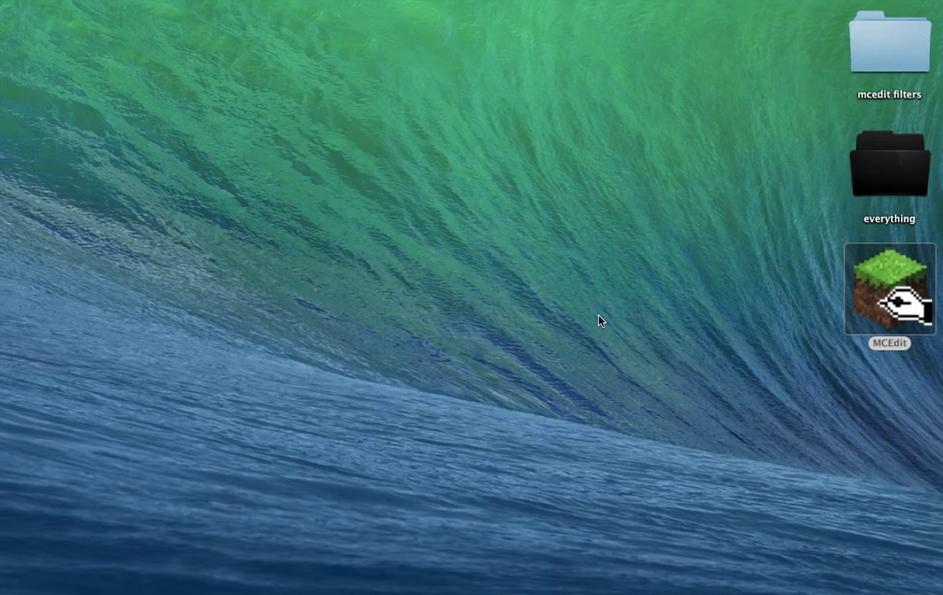
Step: Launch MCEdit and begin setting up a new world from the start screen
{"action": "left_click", "coordinate": [909, 295]}
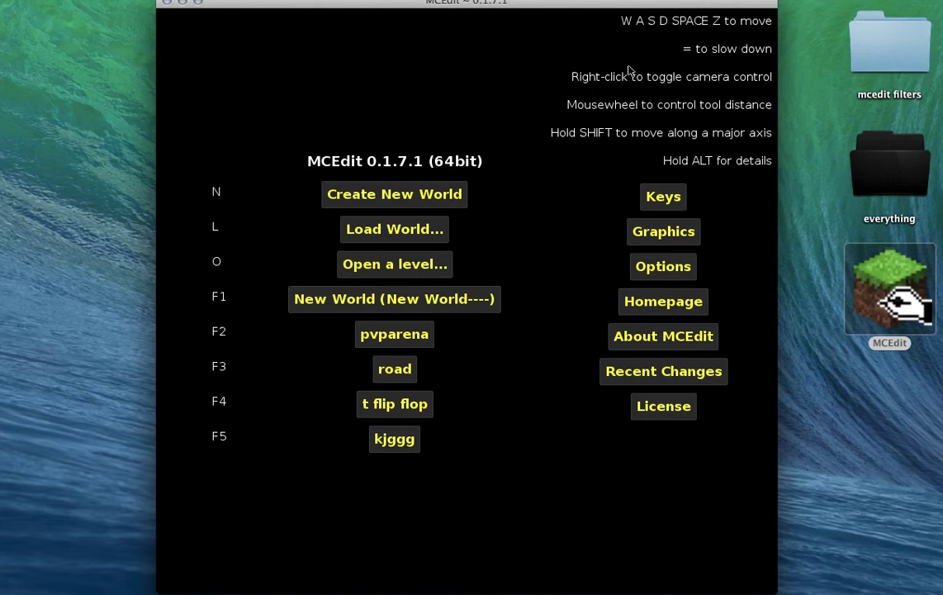
{"action": "left_click", "coordinate": [429, 195]}
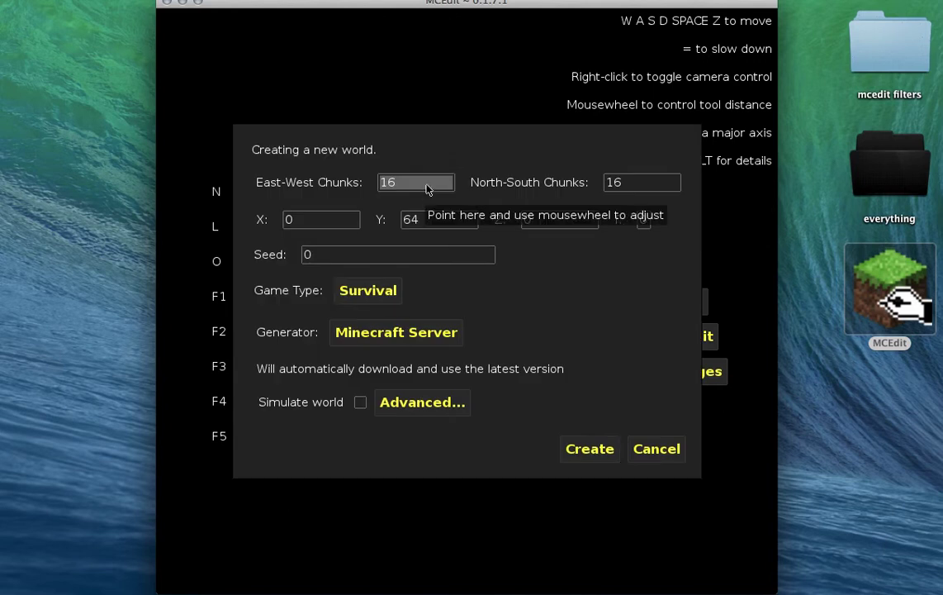
{"action": "left_click", "coordinate": [373, 302]}
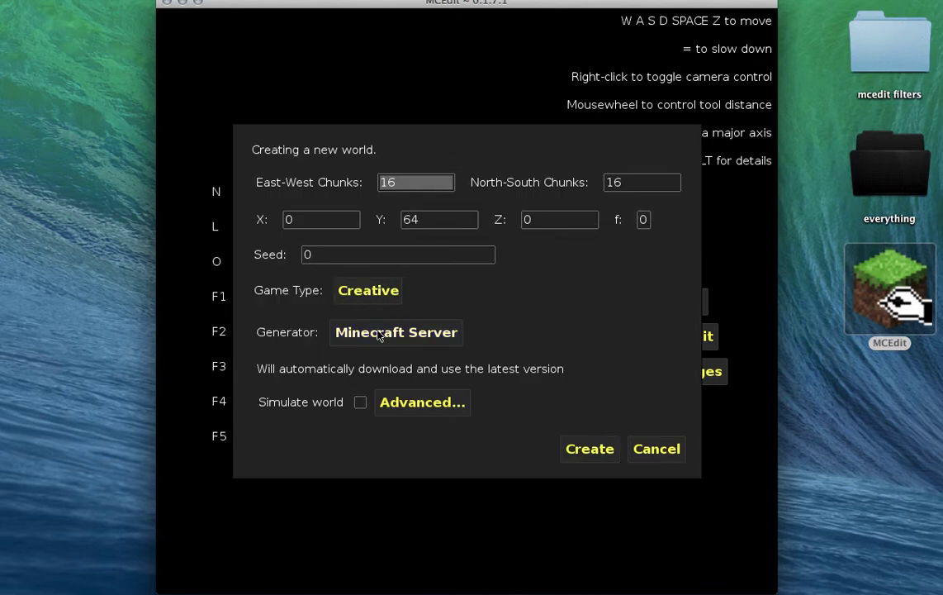
{"action": "left_click", "coordinate": [378, 334]}
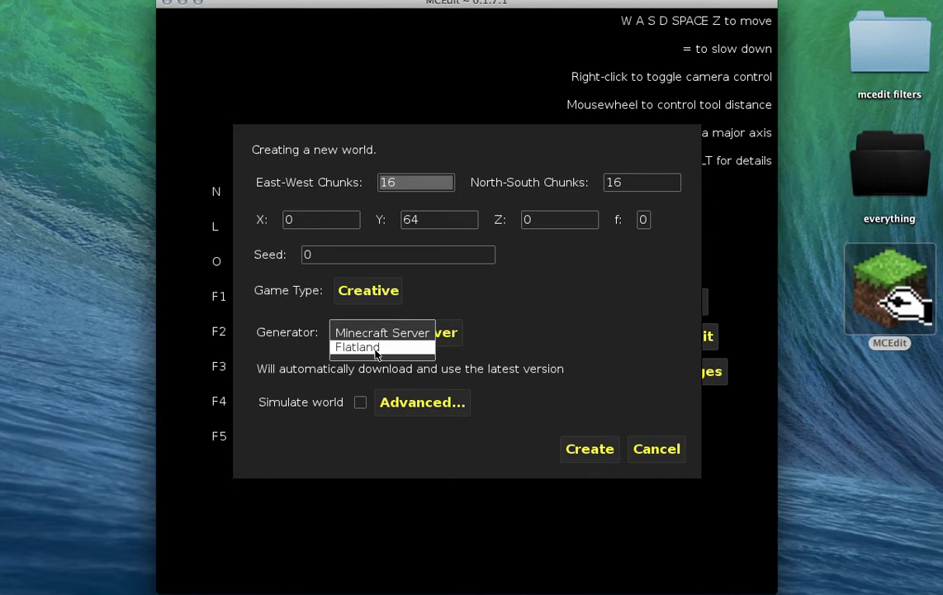
{"action": "left_click", "coordinate": [368, 348]}
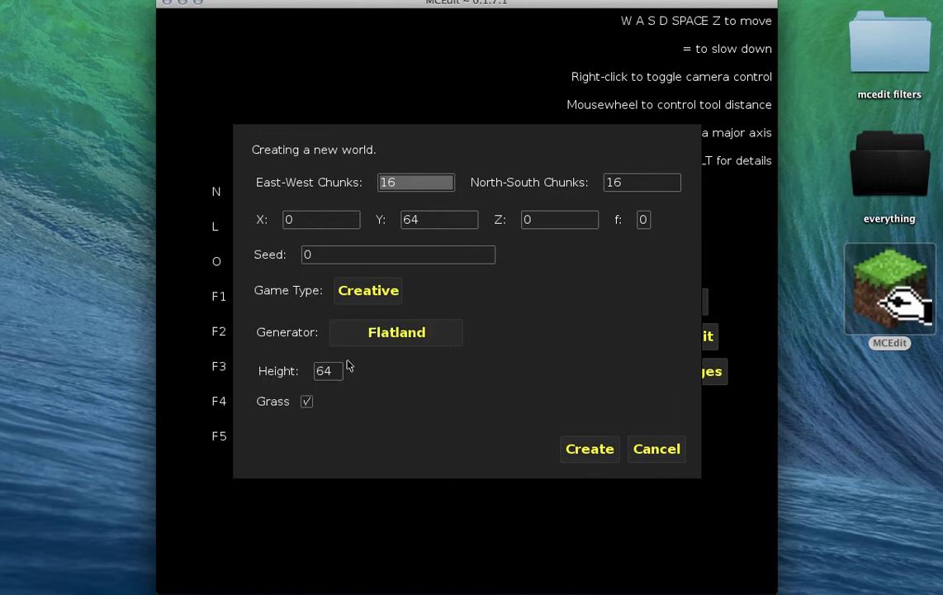
{"action": "left_click", "coordinate": [595, 454]}
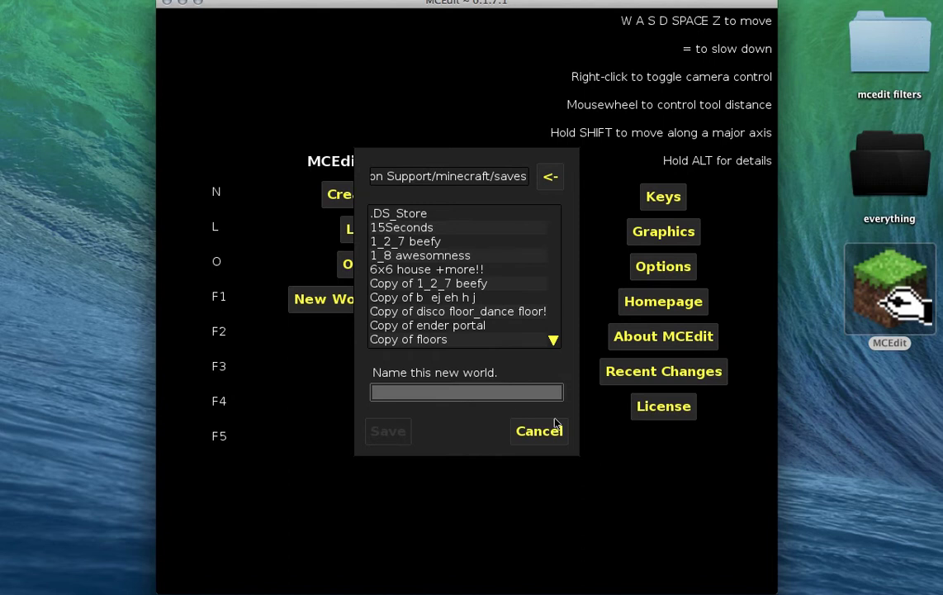
{"action": "left_click", "coordinate": [508, 394]}
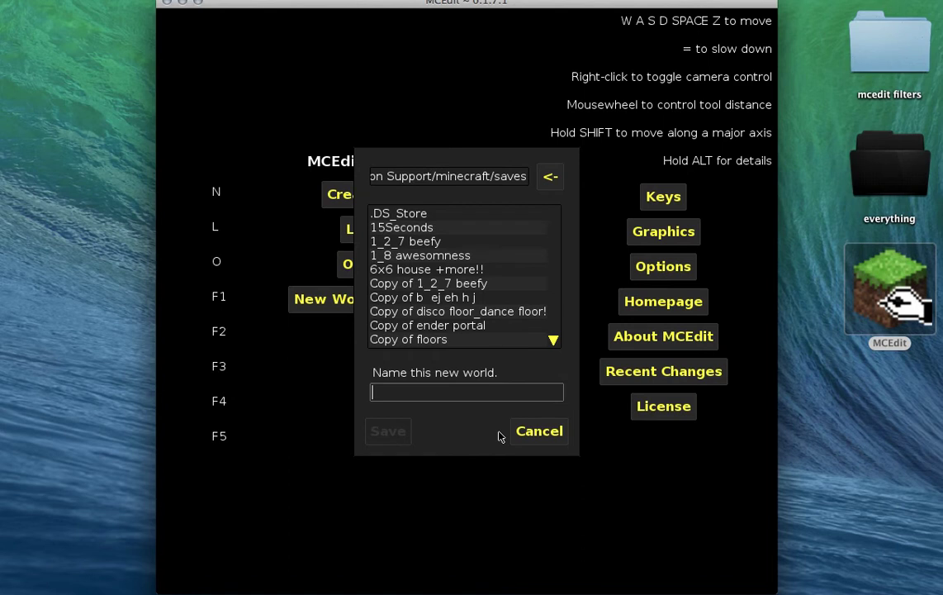
{"action": "type", "text": "lo"}
{"action": "type", "text": "lo"}
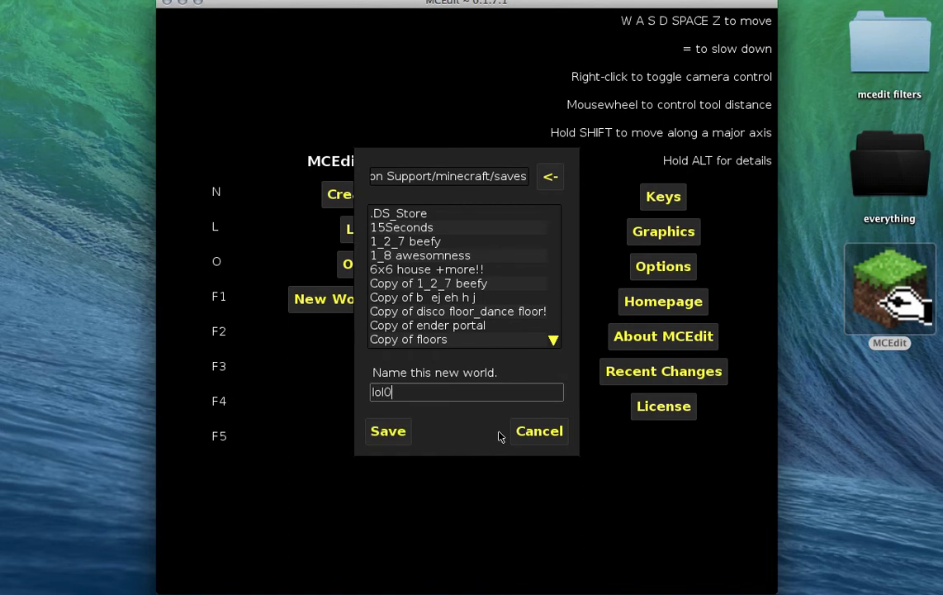
{"action": "left_click", "coordinate": [527, 431]}
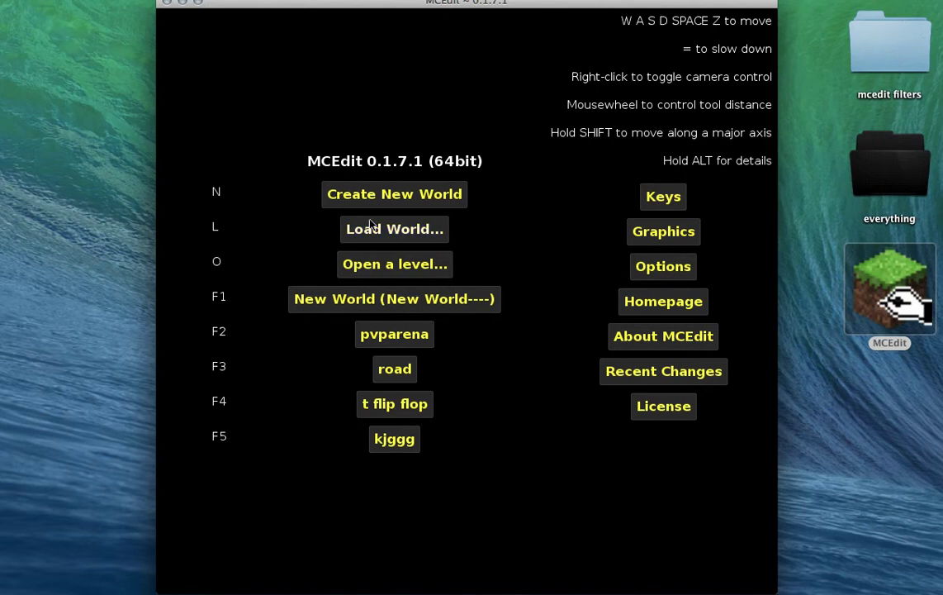
{"action": "left_click", "coordinate": [395, 195]}
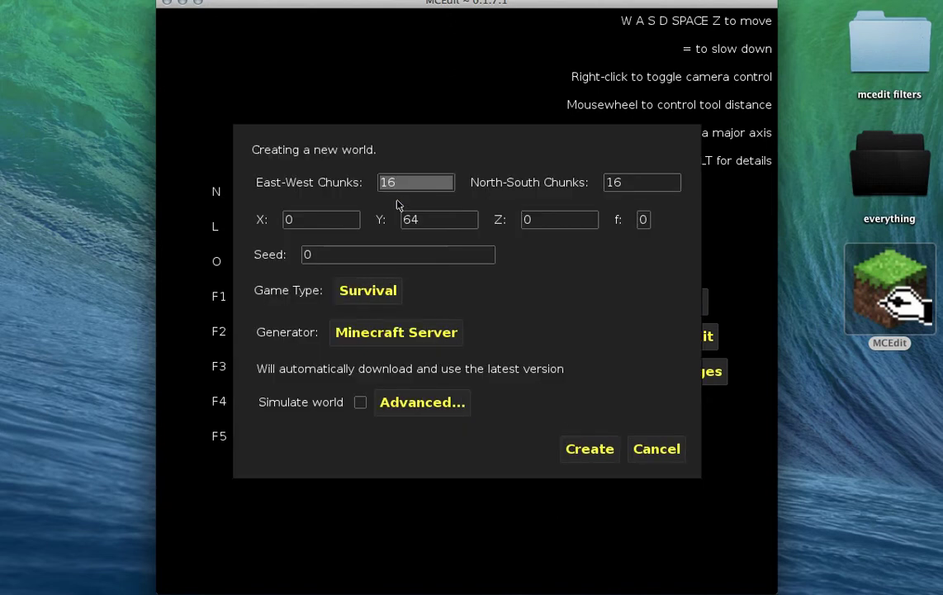
{"action": "left_click", "coordinate": [385, 296]}
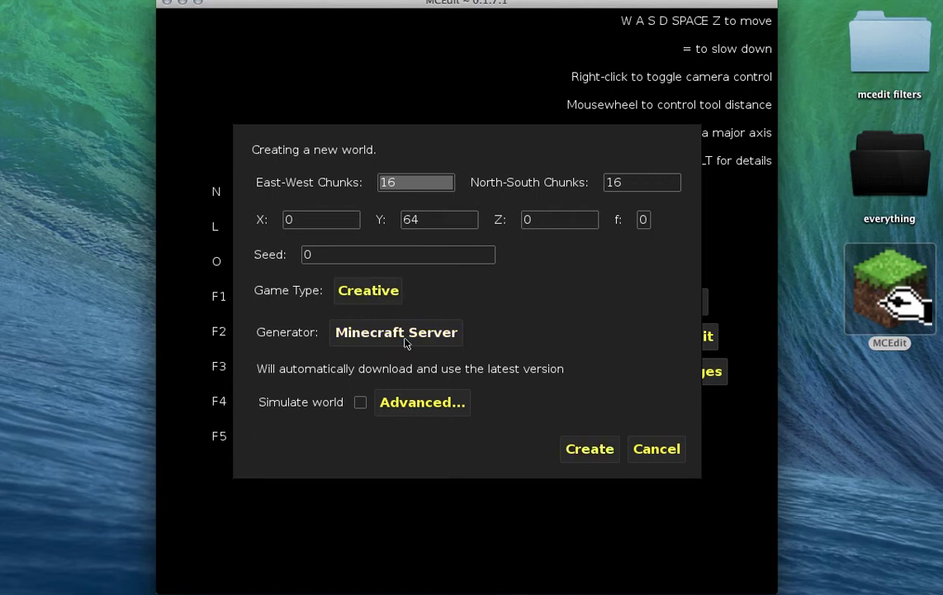
{"action": "left_click", "coordinate": [405, 338]}
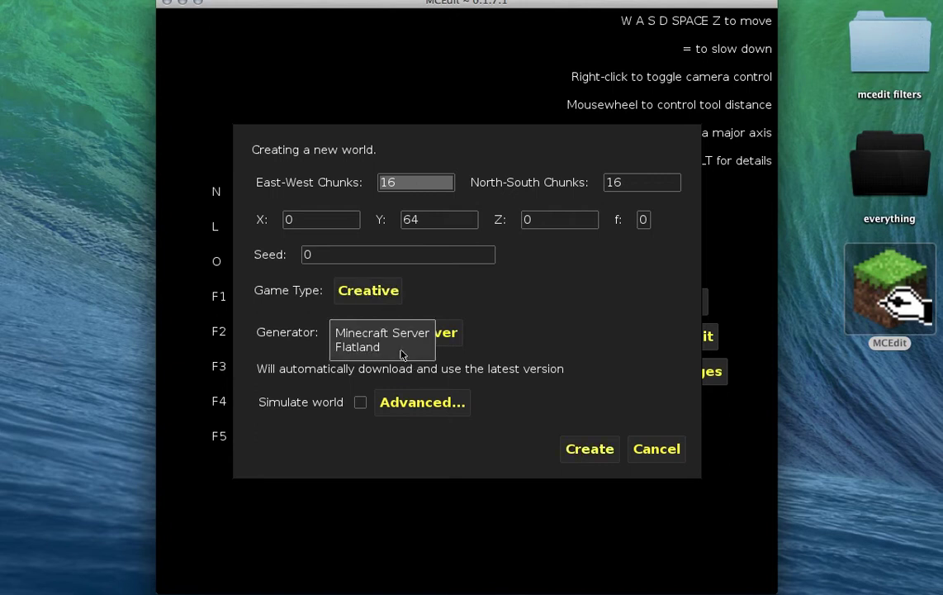
{"action": "left_click", "coordinate": [402, 350]}
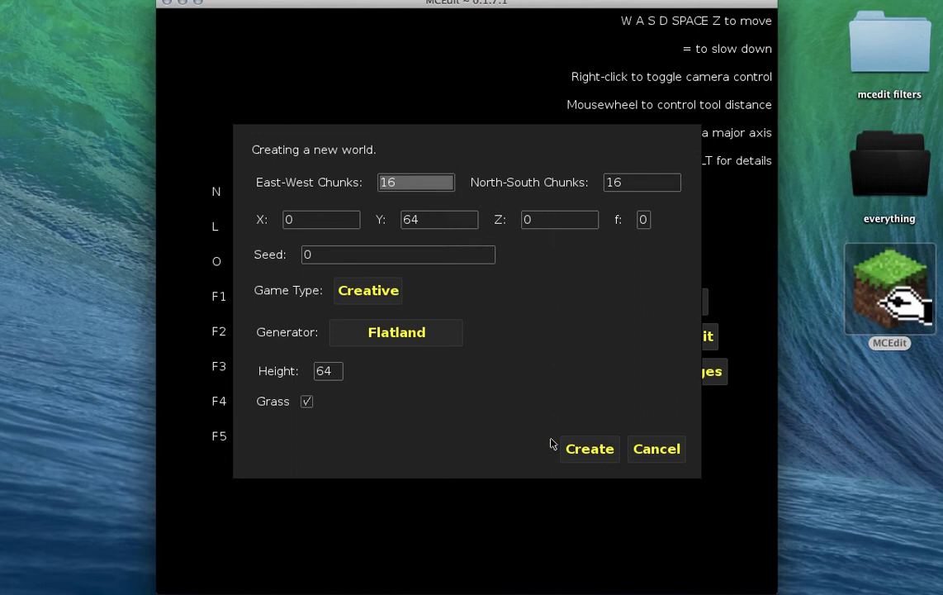
{"action": "left_click", "coordinate": [588, 450]}
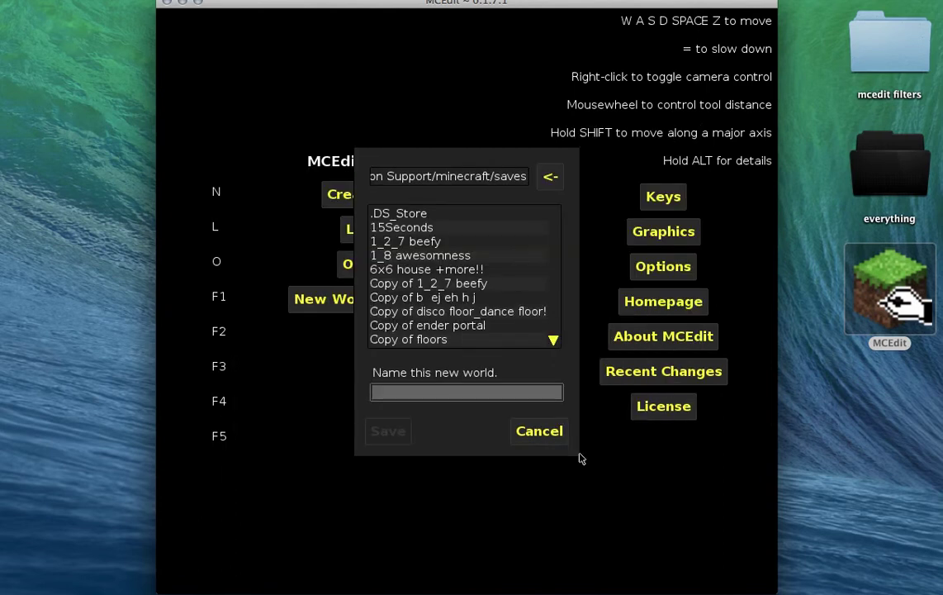
{"action": "left_click", "coordinate": [514, 397]}
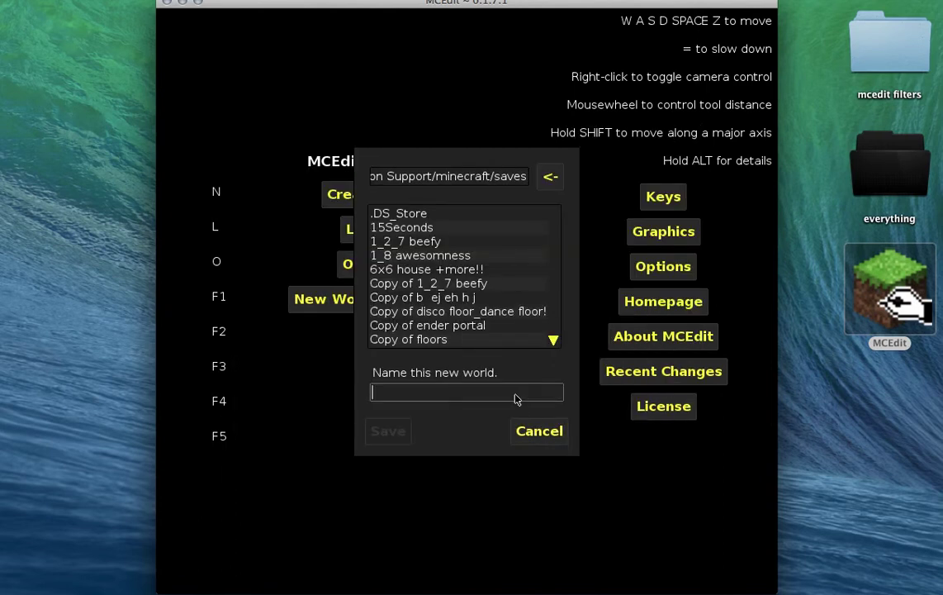
{"action": "type", "text": "ubyu"}
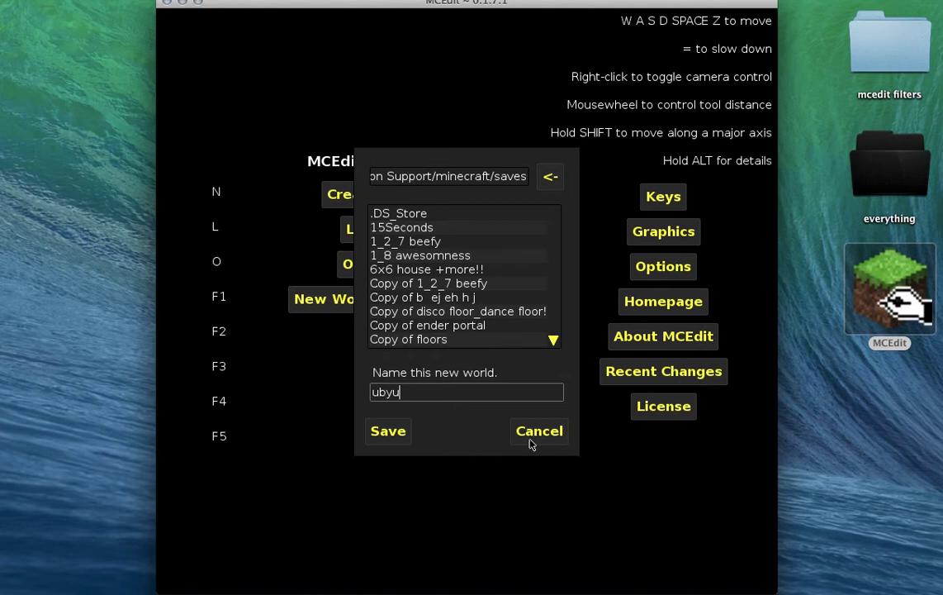
{"action": "left_click", "coordinate": [534, 436]}
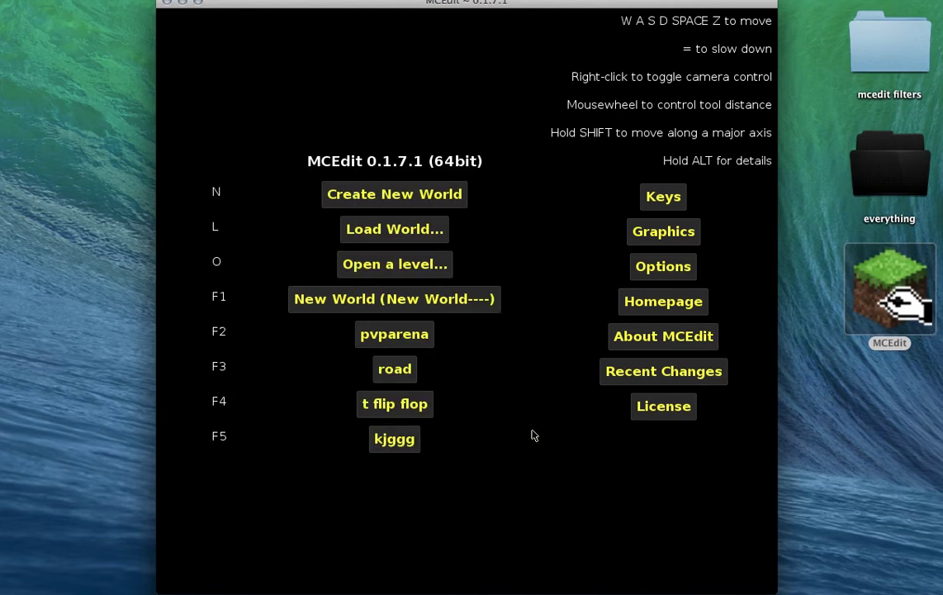
Step: Create a new world with Creative game type and the Flatland generator
{"action": "left_click", "coordinate": [388, 192]}
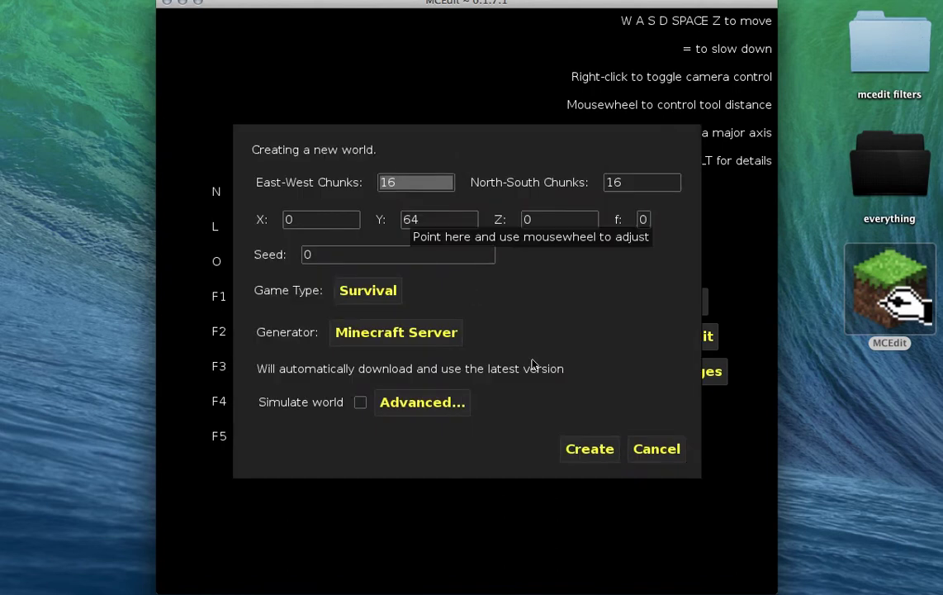
{"action": "left_click", "coordinate": [368, 292]}
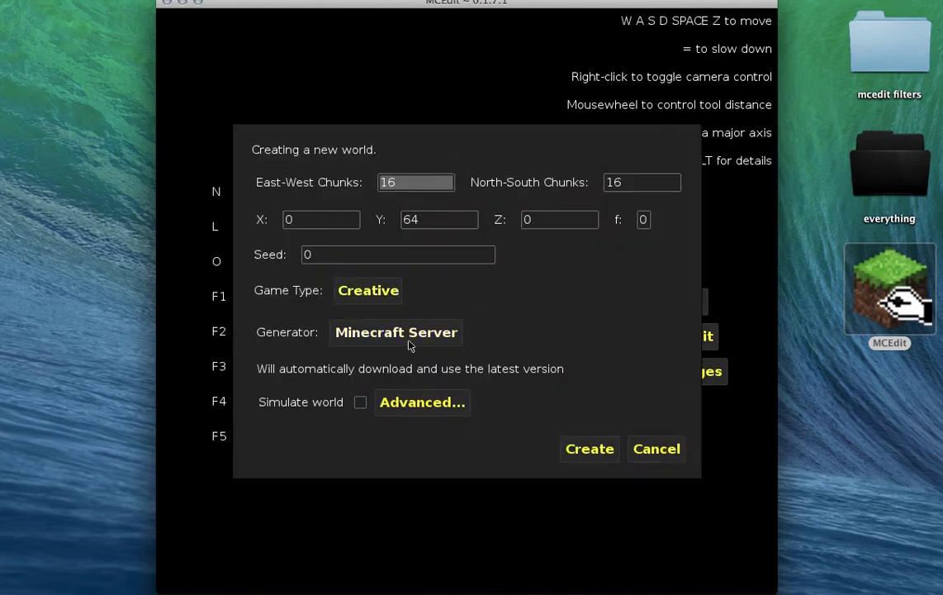
{"action": "left_click", "coordinate": [397, 347]}
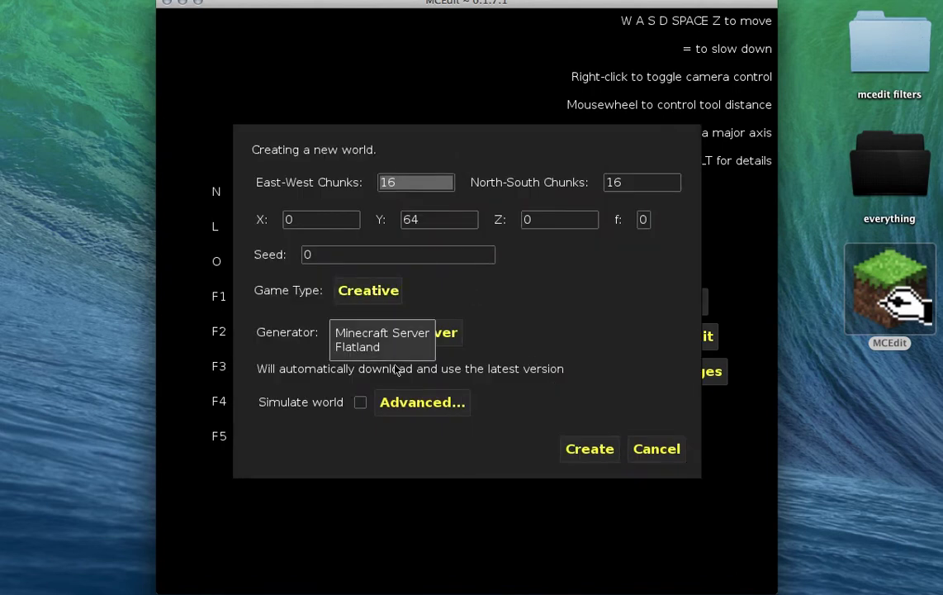
{"action": "left_click", "coordinate": [372, 348]}
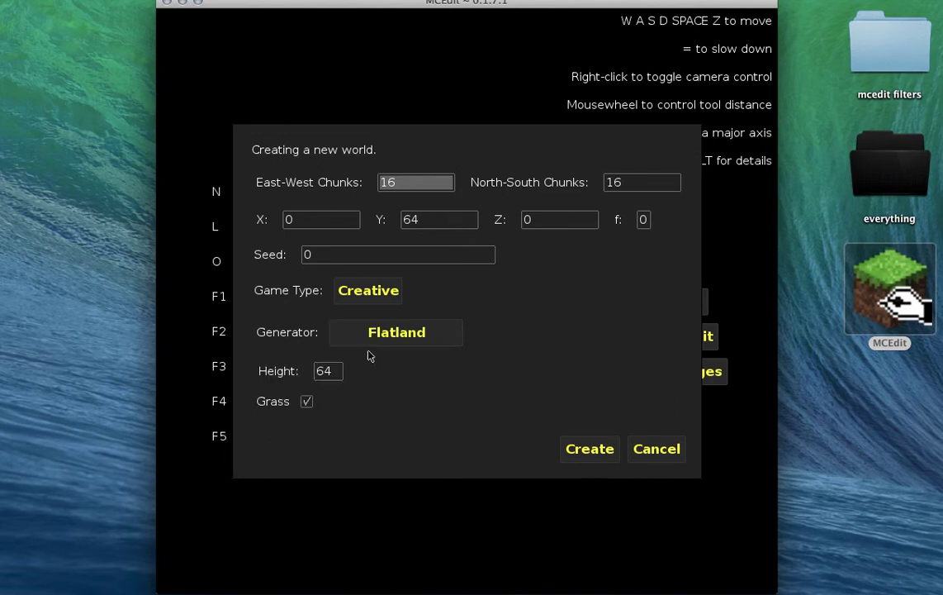
{"action": "left_click", "coordinate": [594, 448]}
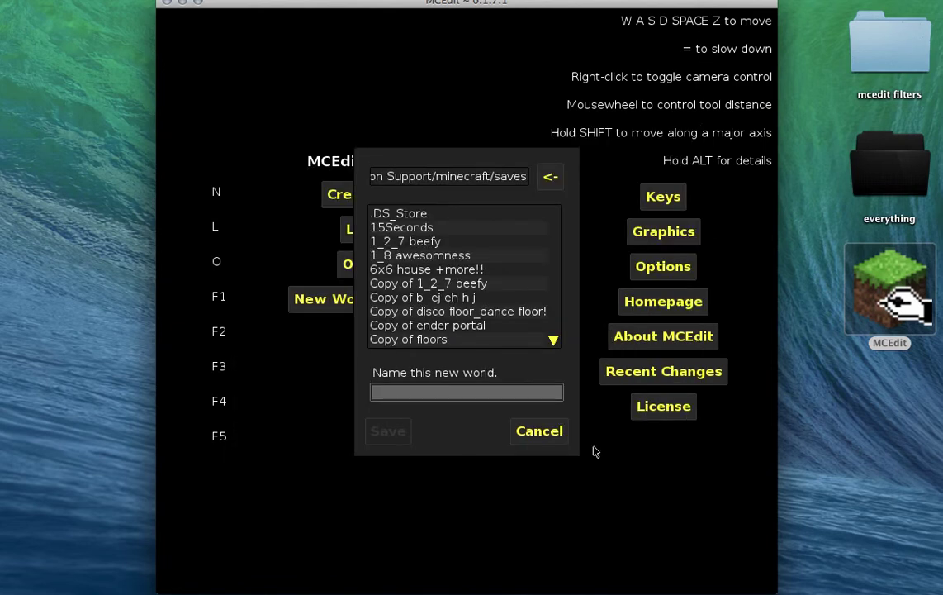
Step: Name the world 'hyyy', save it, and dismiss the world-created message
{"action": "left_click", "coordinate": [485, 393]}
{"action": "type", "text": "hyyy"}
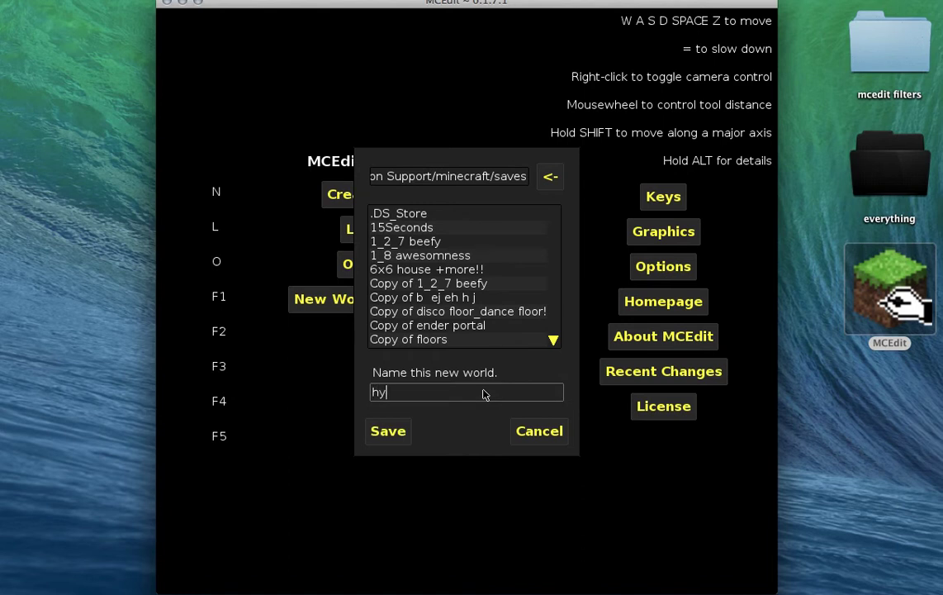
{"action": "left_click", "coordinate": [401, 436]}
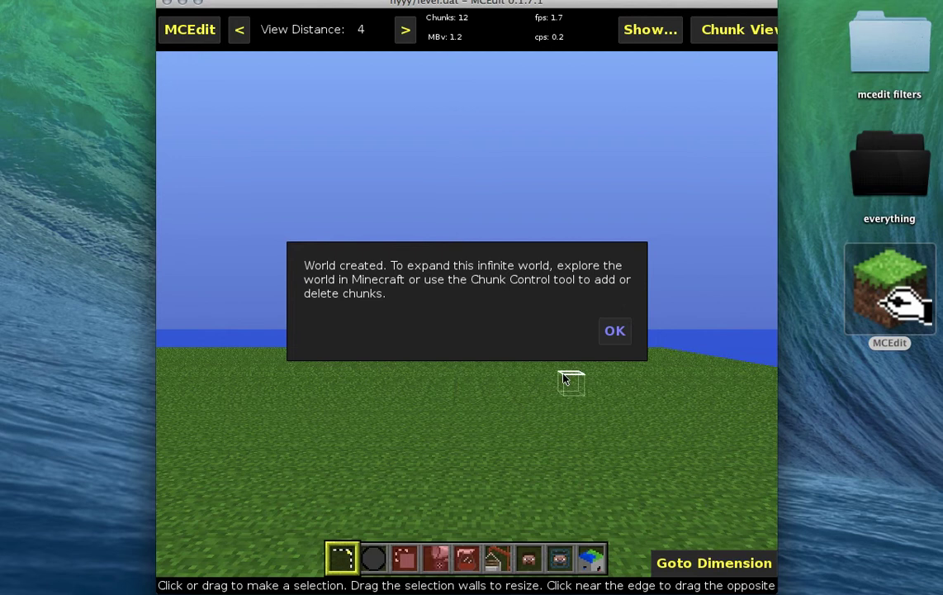
{"action": "left_click", "coordinate": [615, 331]}
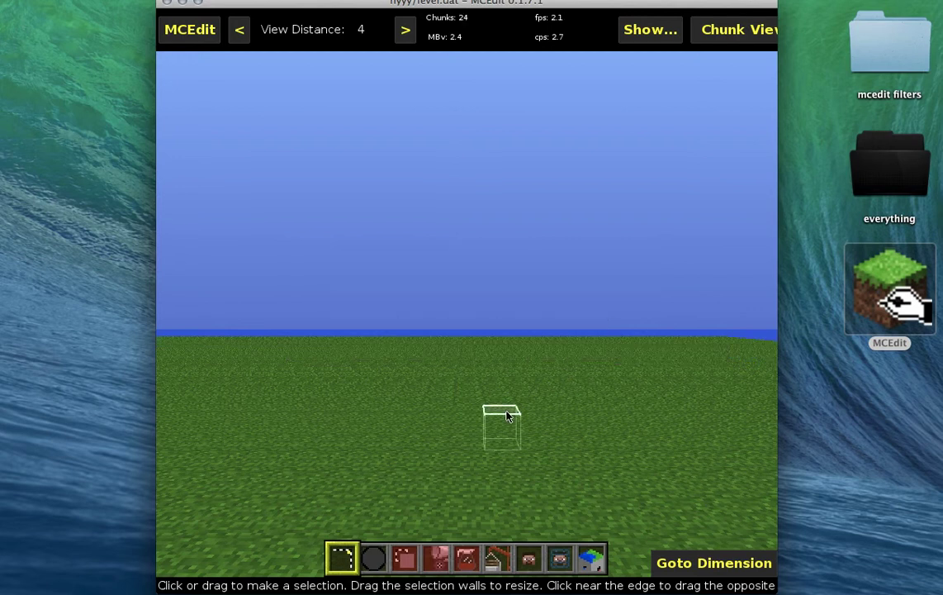
Step: Fly the camera up, then descend until the flat grass platform fills the view
{"action": "key", "text": "space"}
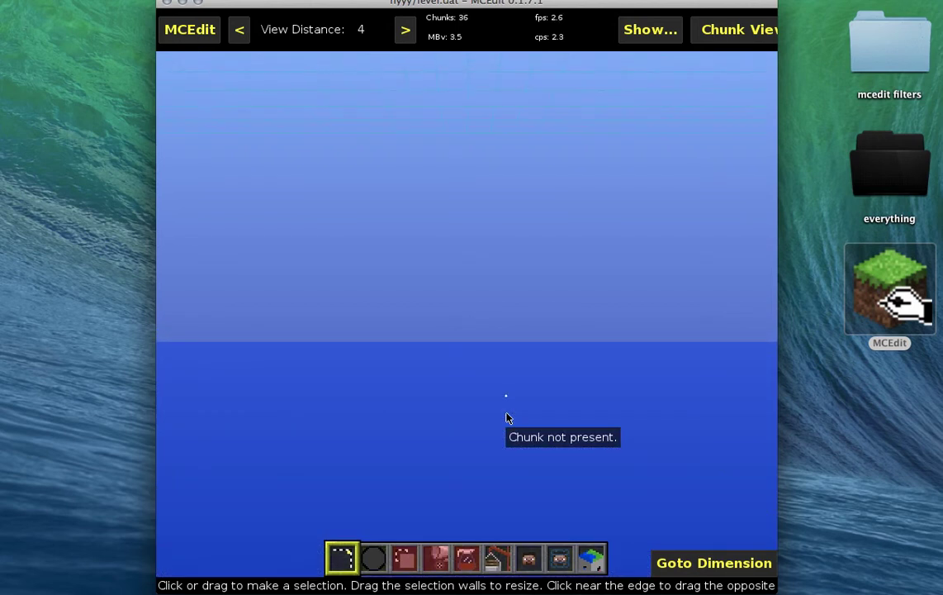
{"action": "key", "text": "space"}
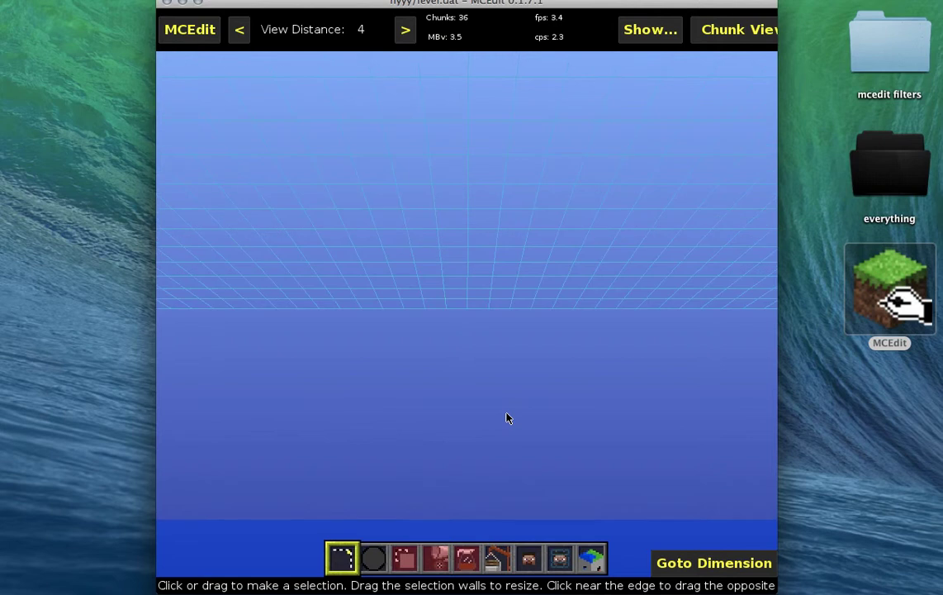
{"action": "key", "text": "shift"}
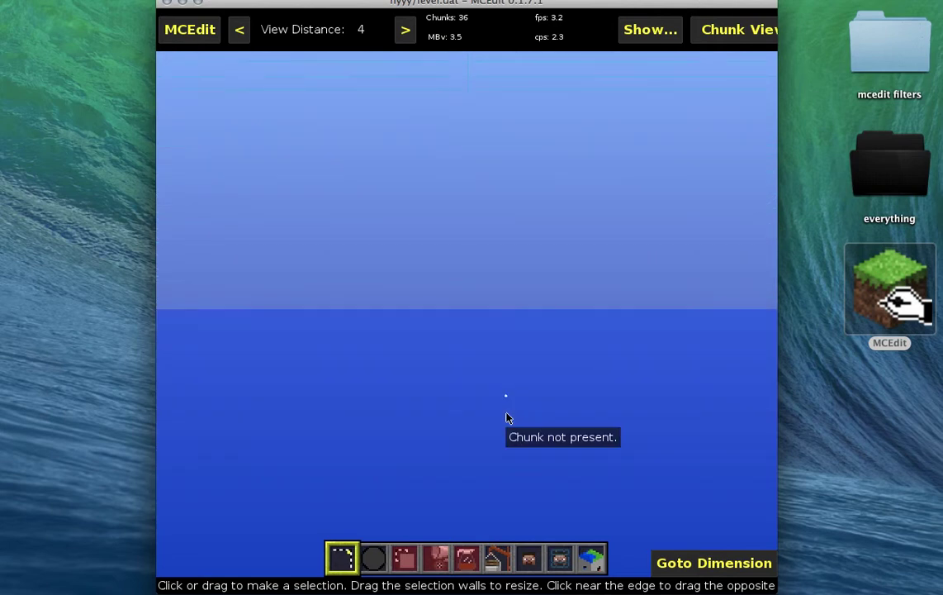
{"action": "key", "text": "shift"}
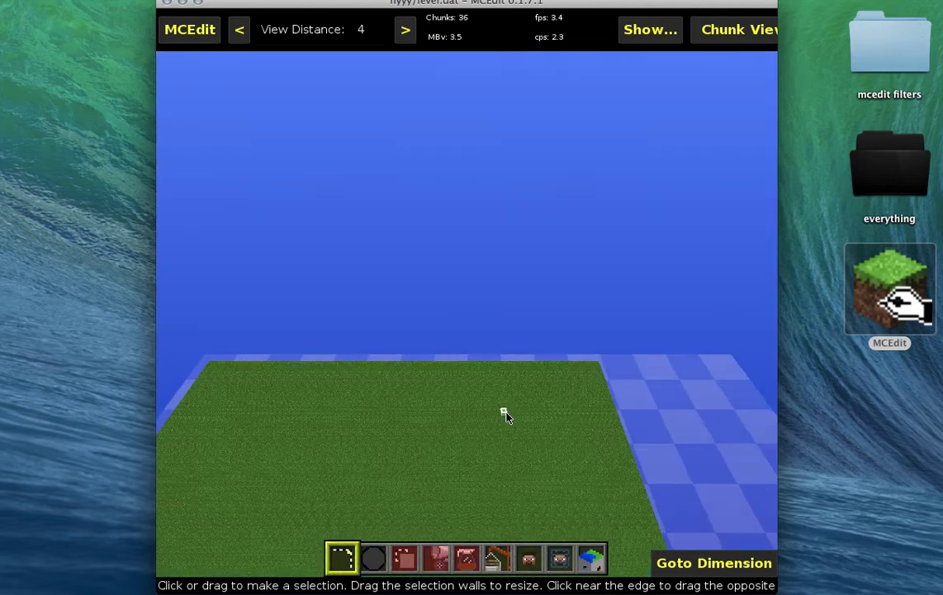
{"action": "key", "text": "shift"}
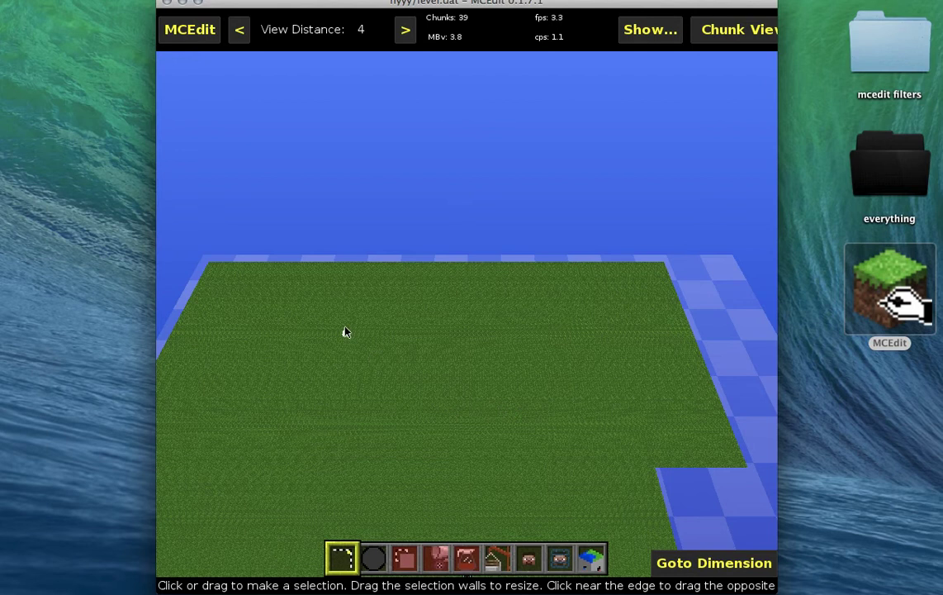
Step: Select a 34 by 30 area on the grass and raise it to 24 blocks tall
{"action": "left_click_drag", "start_coordinate": [344, 327], "coordinate": [613, 510]}
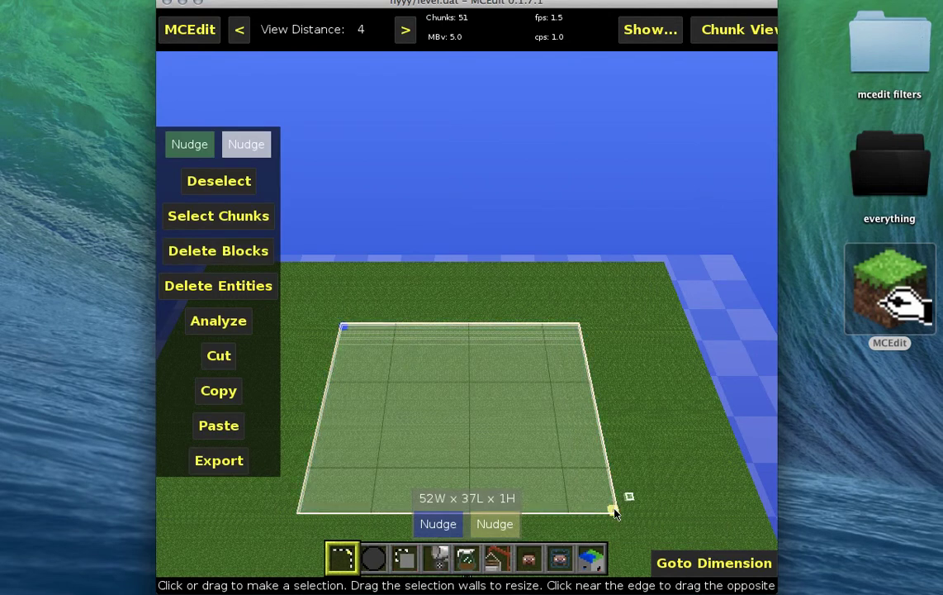
{"action": "left_click_drag", "start_coordinate": [628, 496], "coordinate": [459, 336]}
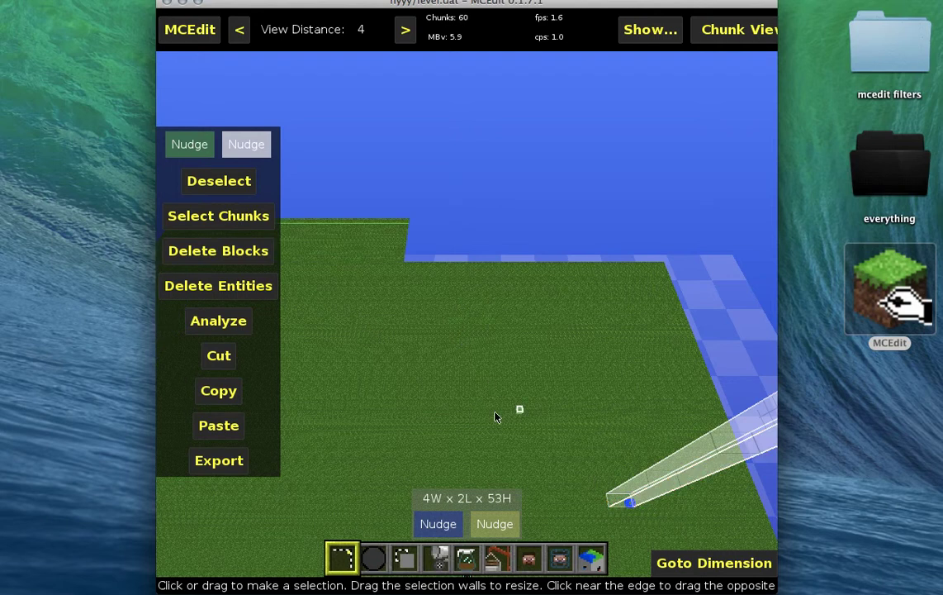
{"action": "left_click_drag", "start_coordinate": [496, 417], "coordinate": [647, 270]}
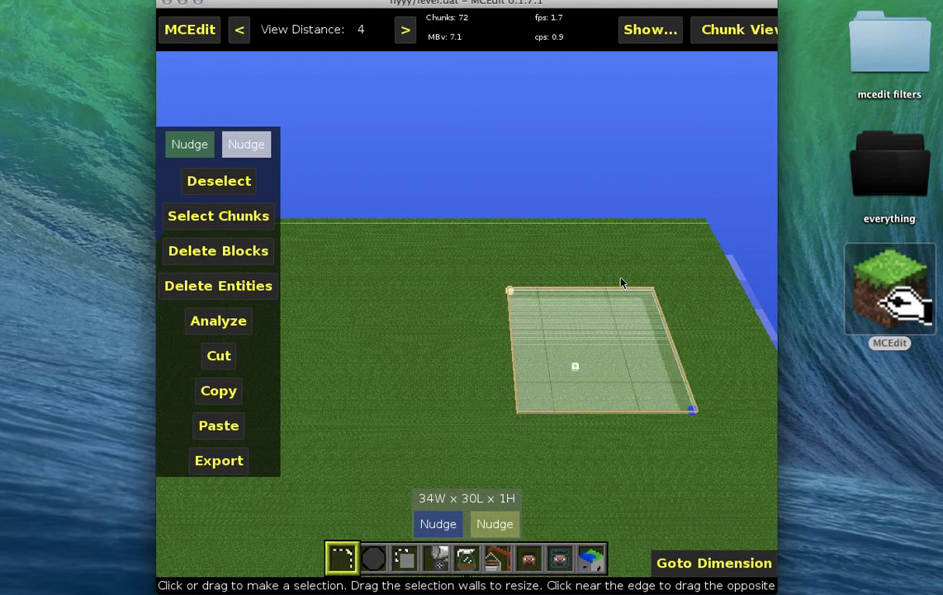
{"action": "mouse_move", "coordinate": [621, 283]}
{"action": "left_mouse_down"}
{"action": "mouse_move", "coordinate": [621, 271]}
{"action": "mouse_move", "coordinate": [612, 299]}
{"action": "left_mouse_up"}
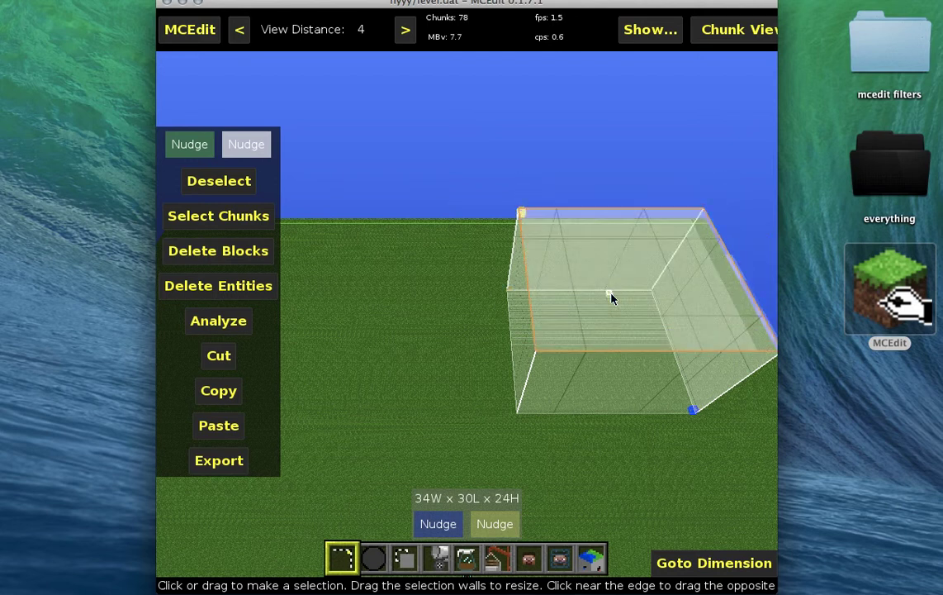
Step: Orbit around and back away from the selection box to see it whole
{"action": "key", "text": "k"}
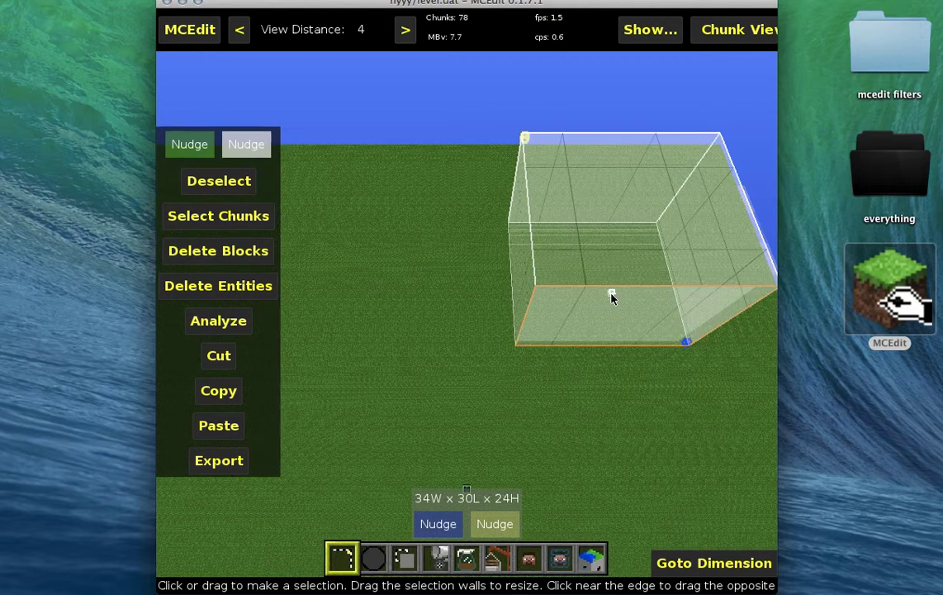
{"action": "key", "text": "k"}
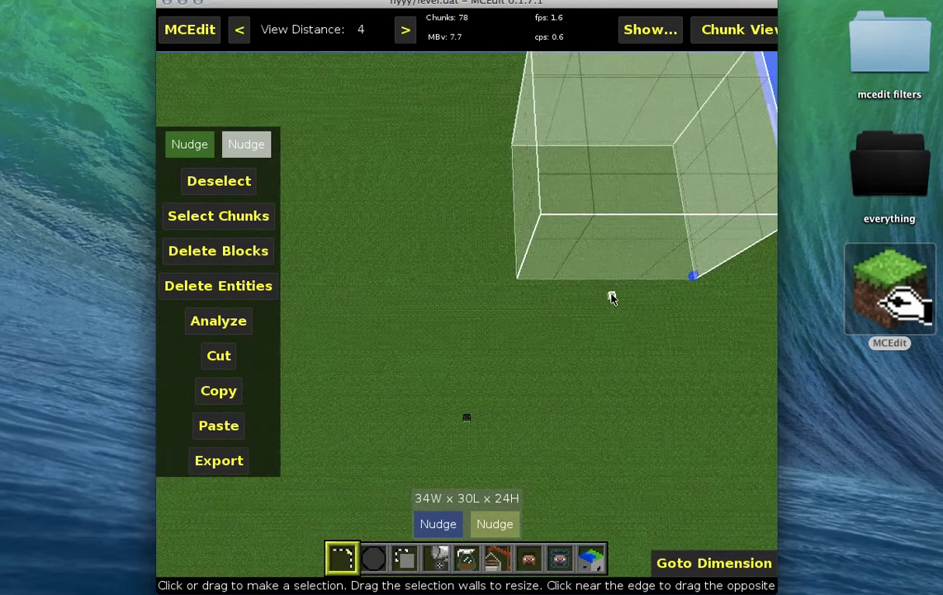
{"action": "key", "text": "k"}
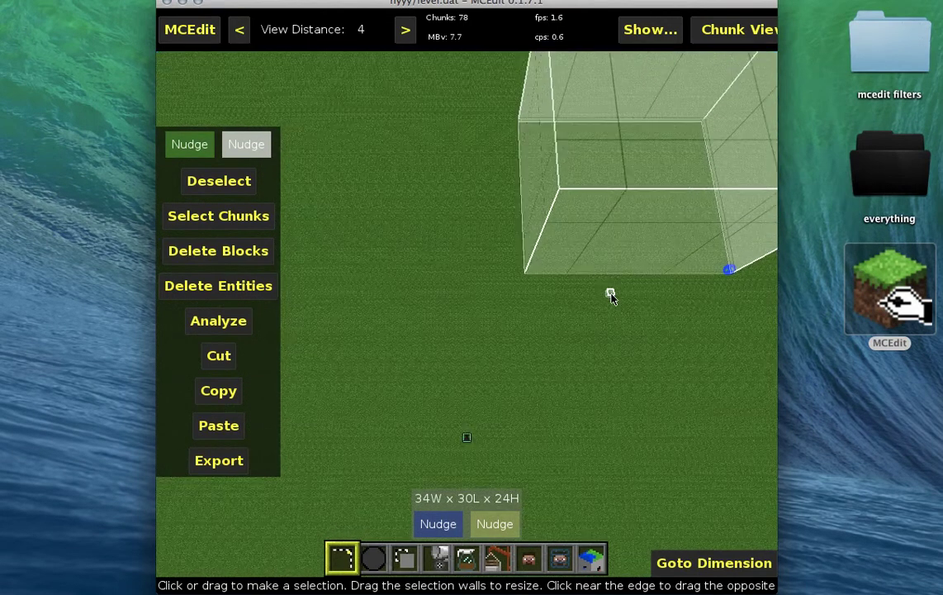
{"action": "key", "text": "k"}
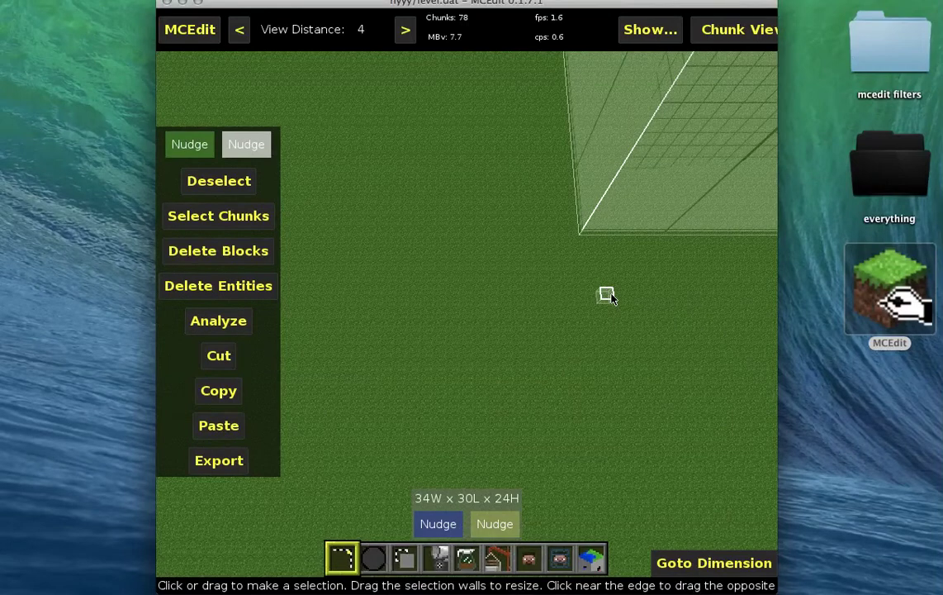
{"action": "key", "text": "j"}
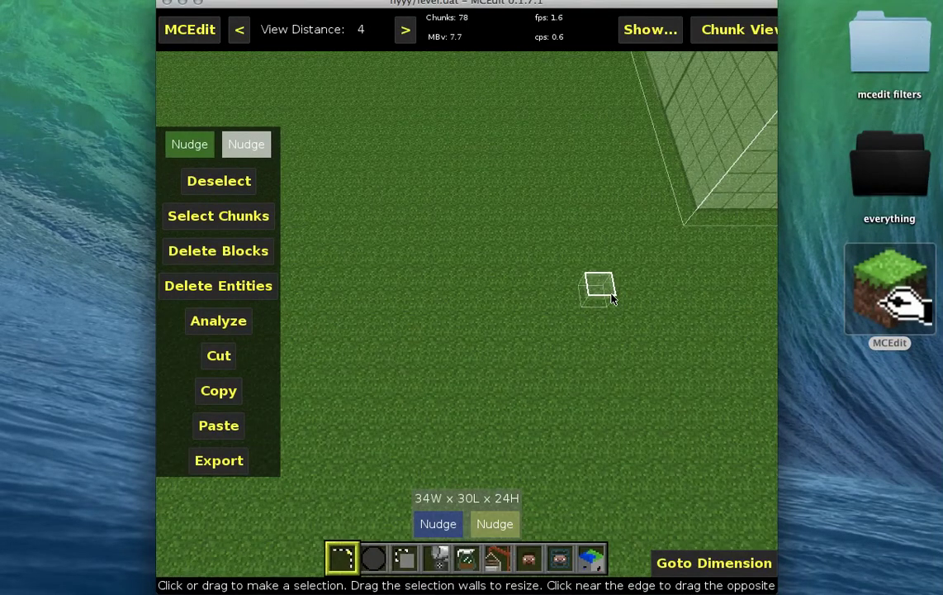
{"action": "key", "text": "i"}
{"action": "key", "text": "i"}
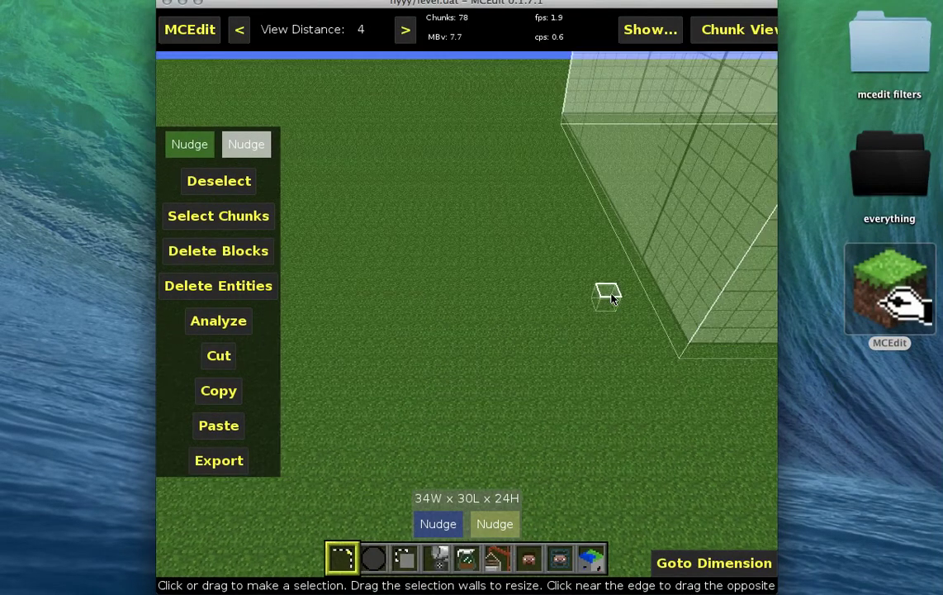
{"action": "key", "text": "i"}
{"action": "key", "text": "l"}
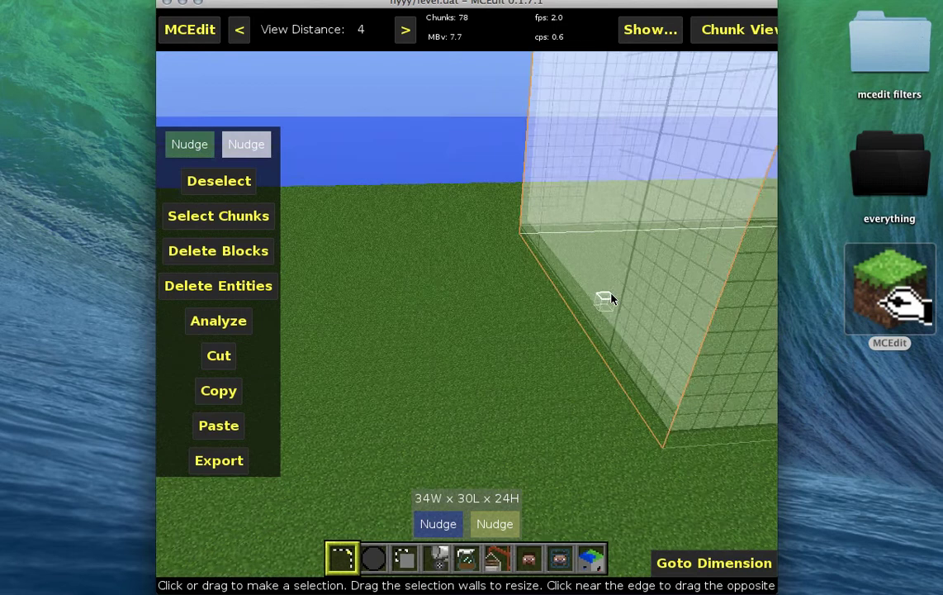
{"action": "key", "text": "i"}
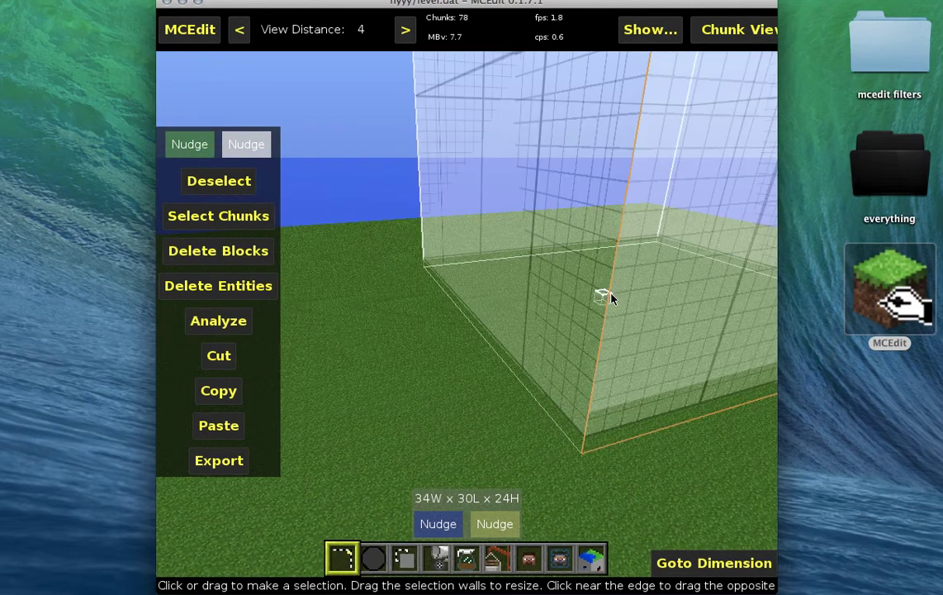
{"action": "key", "text": "l"}
{"action": "key", "text": "i"}
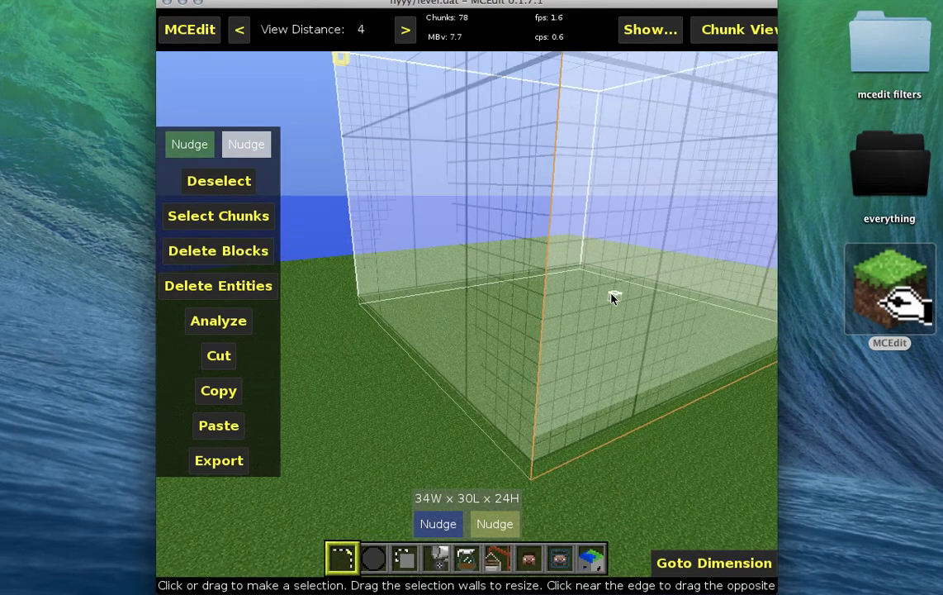
{"action": "key", "text": "s"}
{"action": "key", "text": "s"}
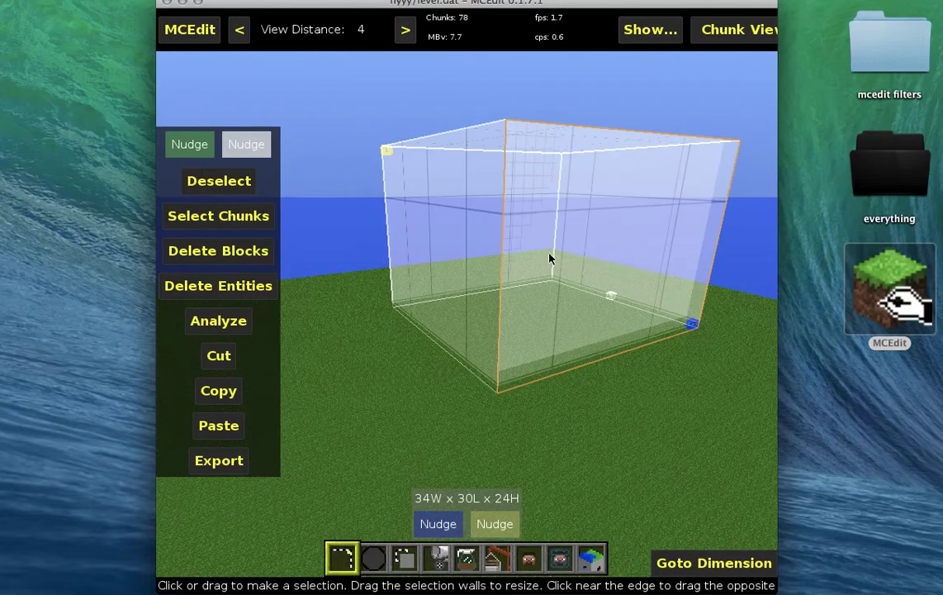
{"action": "key", "text": "s"}
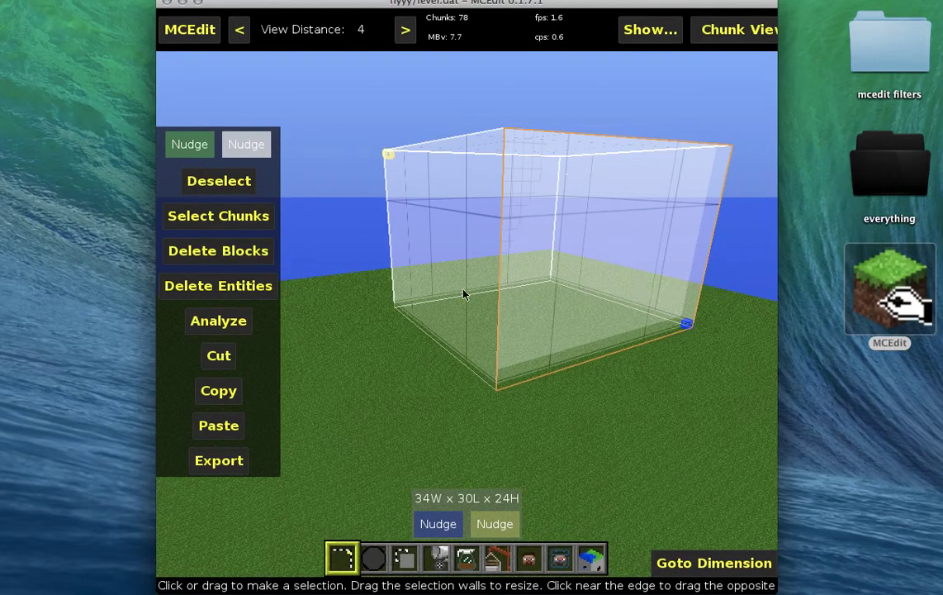
Step: Load the Sphere_v1 filter from the Filter tool's filter list
{"action": "left_click", "coordinate": [466, 559]}
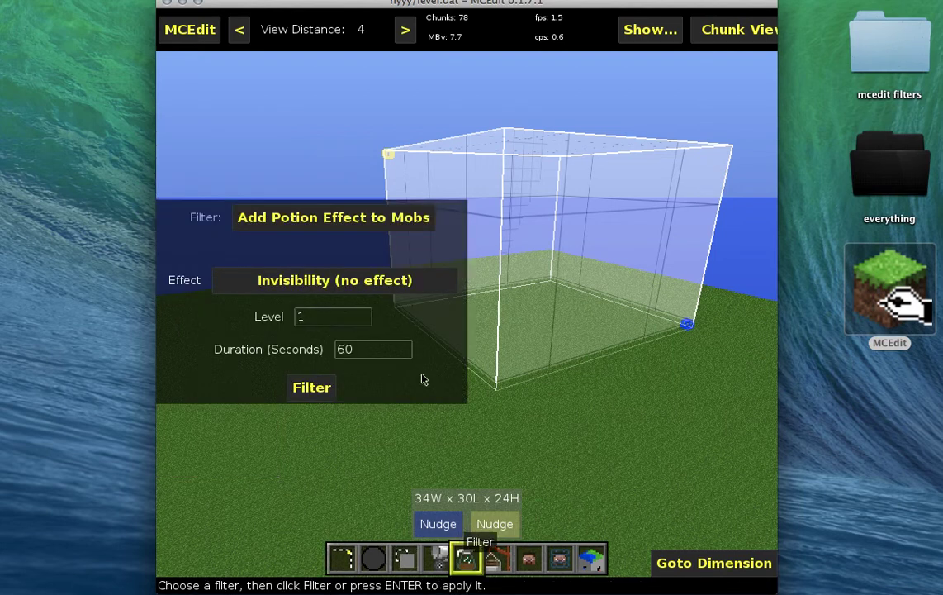
{"action": "left_click", "coordinate": [397, 218]}
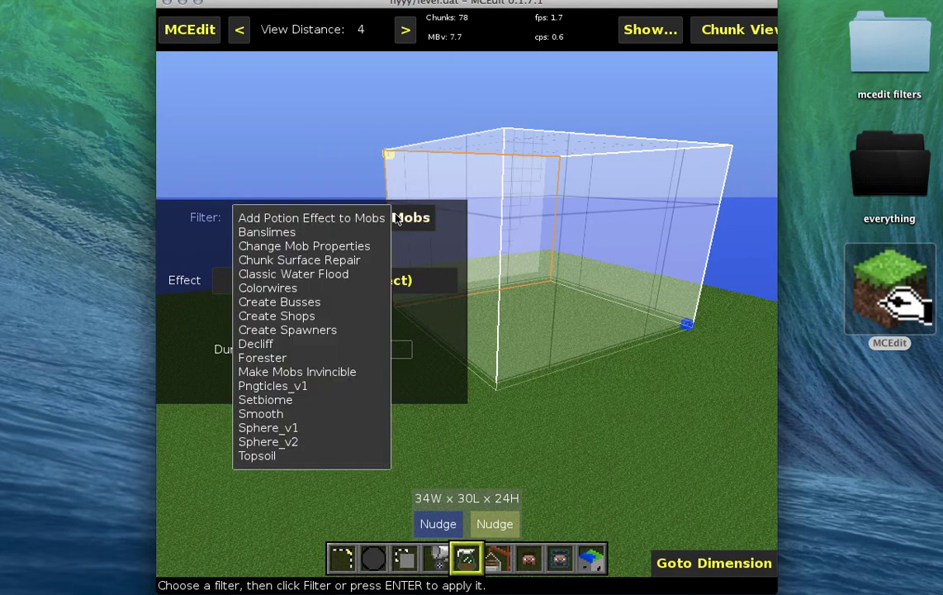
{"action": "left_click", "coordinate": [300, 428]}
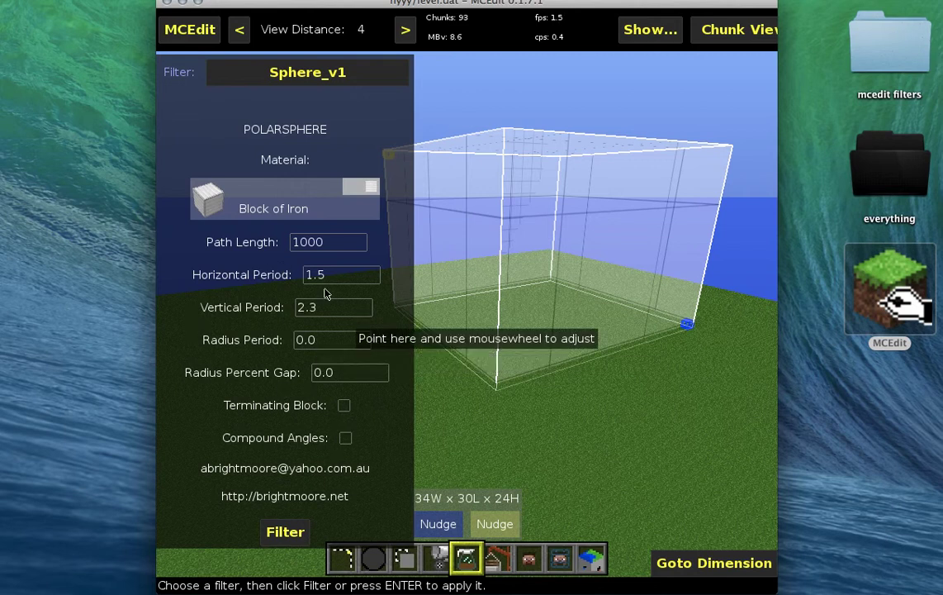
Step: Turn on Terminating Block and set Path Length to 4000
{"action": "left_click", "coordinate": [358, 417]}
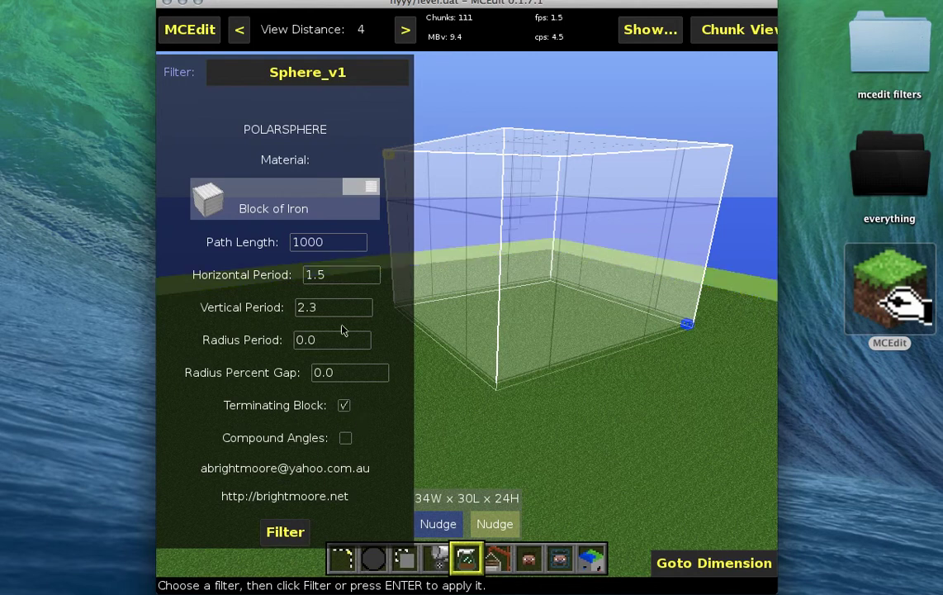
{"action": "left_click", "coordinate": [337, 246]}
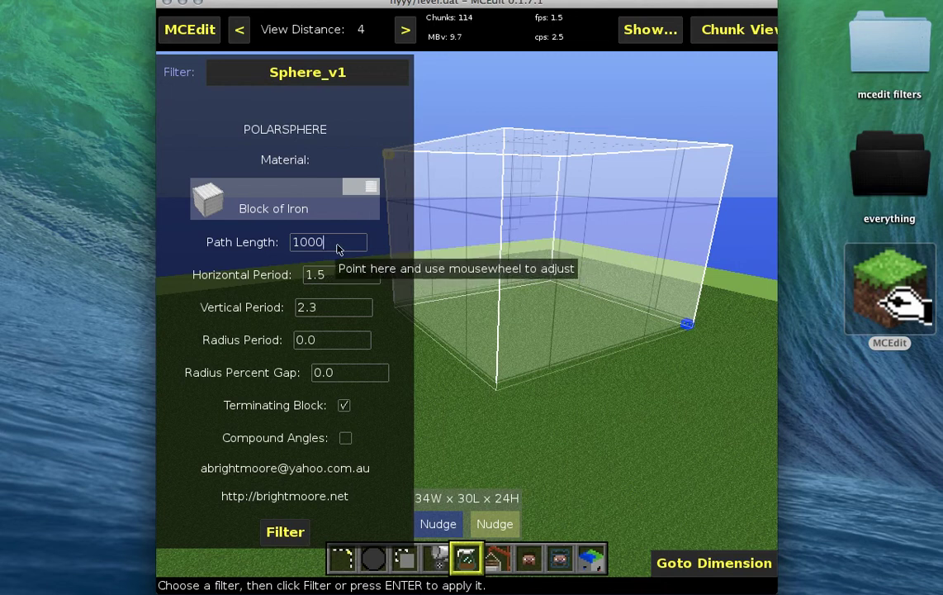
{"action": "key", "text": "BackSpace"}
{"action": "key", "text": "BackSpace"}
{"action": "key", "text": "BackSpace"}
{"action": "key", "text": "BackSpace"}
{"action": "type", "text": "40000"}
{"action": "key", "text": "BackSpace"}
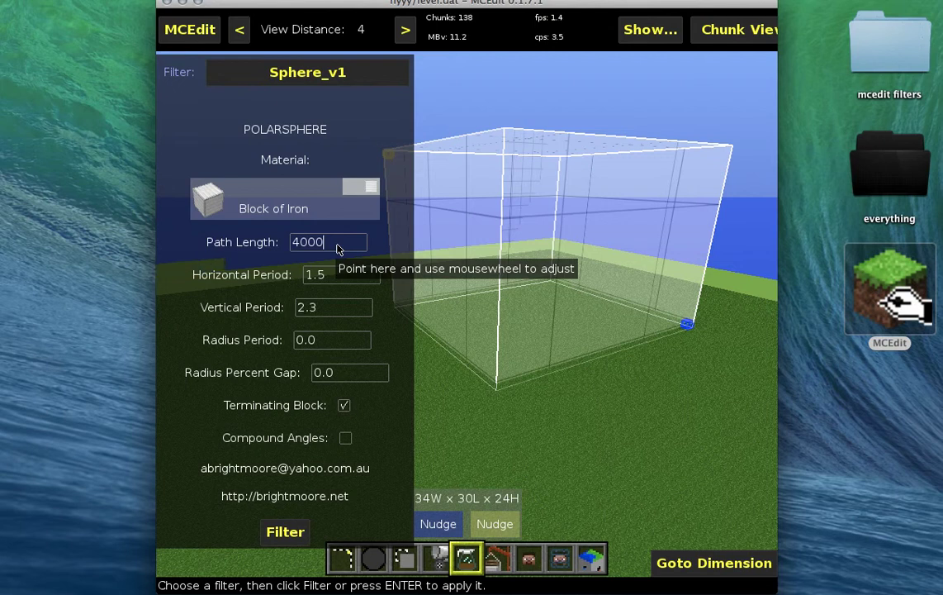
Step: Set Horizontal Period to 9.0 and Vertical Period to 6.5
{"action": "left_click", "coordinate": [330, 281]}
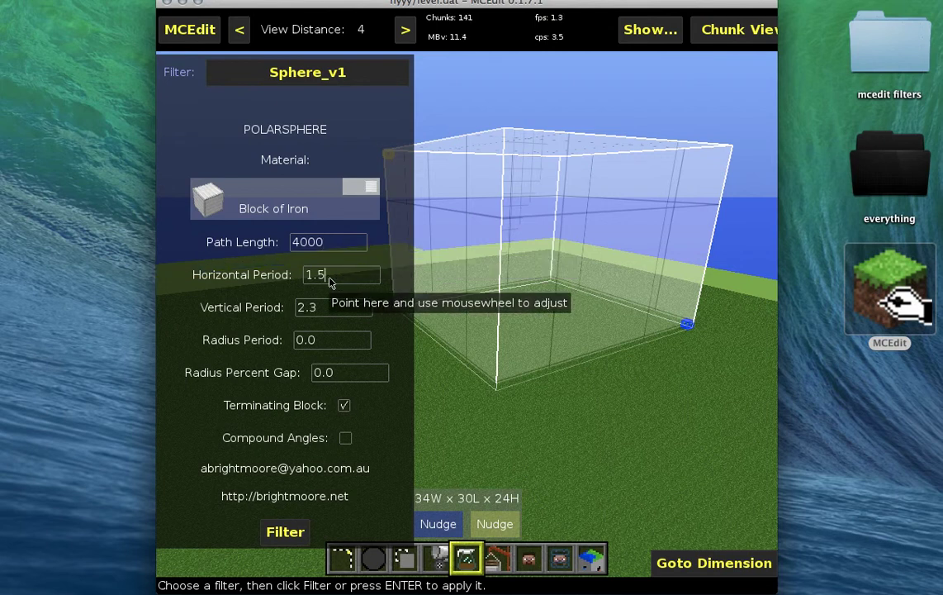
{"action": "key", "text": "BackSpace"}
{"action": "key", "text": "BackSpace"}
{"action": "key", "text": "BackSpace"}
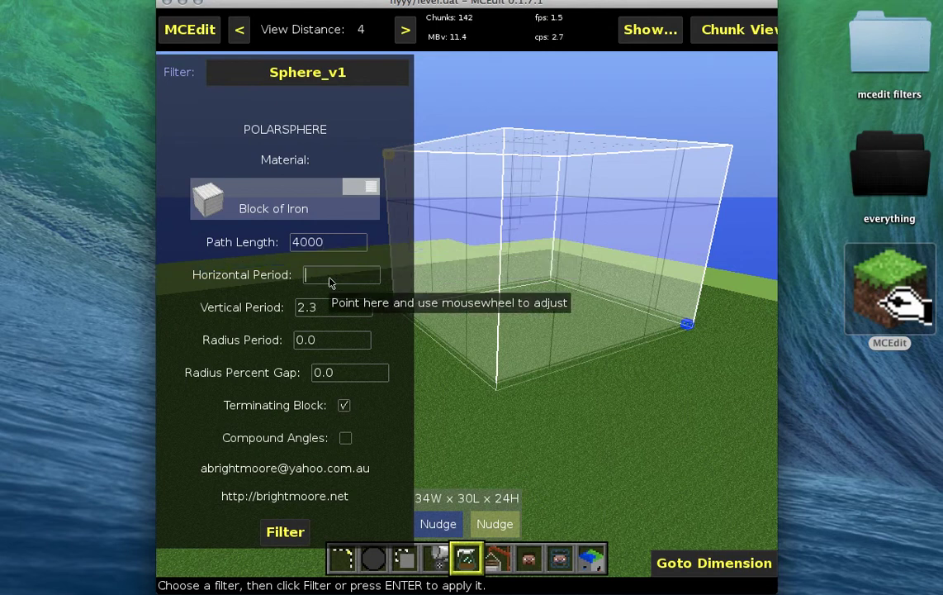
{"action": "type", "text": "9.0"}
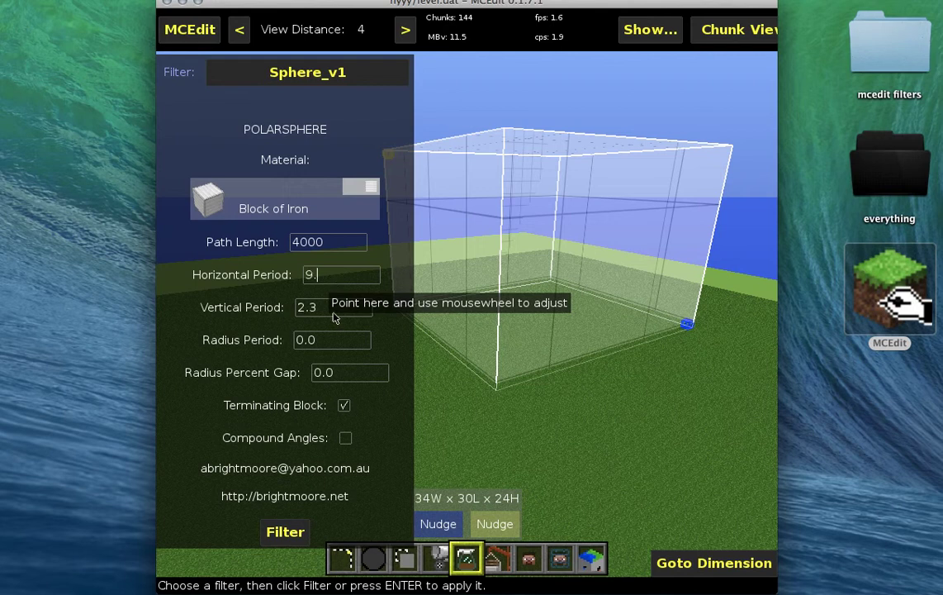
{"action": "left_click", "coordinate": [334, 318]}
{"action": "key", "text": "BackSpace"}
{"action": "key", "text": "BackSpace"}
{"action": "key", "text": "BackSpace"}
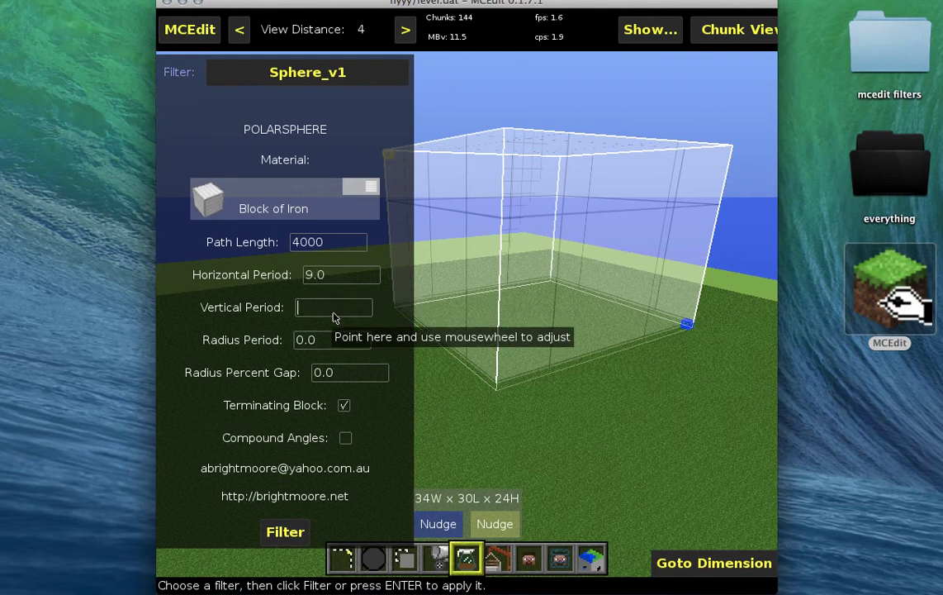
{"action": "type", "text": "6"}
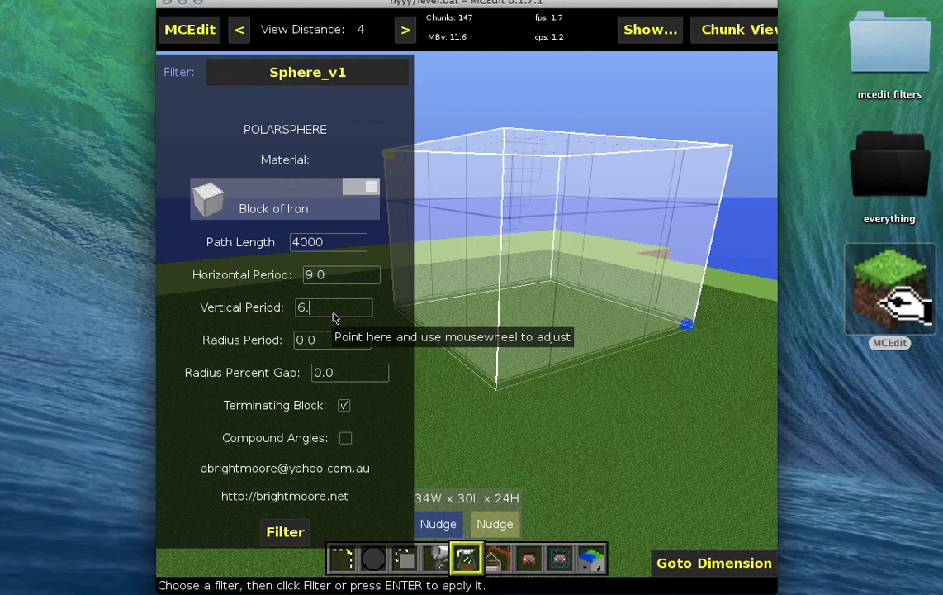
{"action": "type", "text": ".5"}
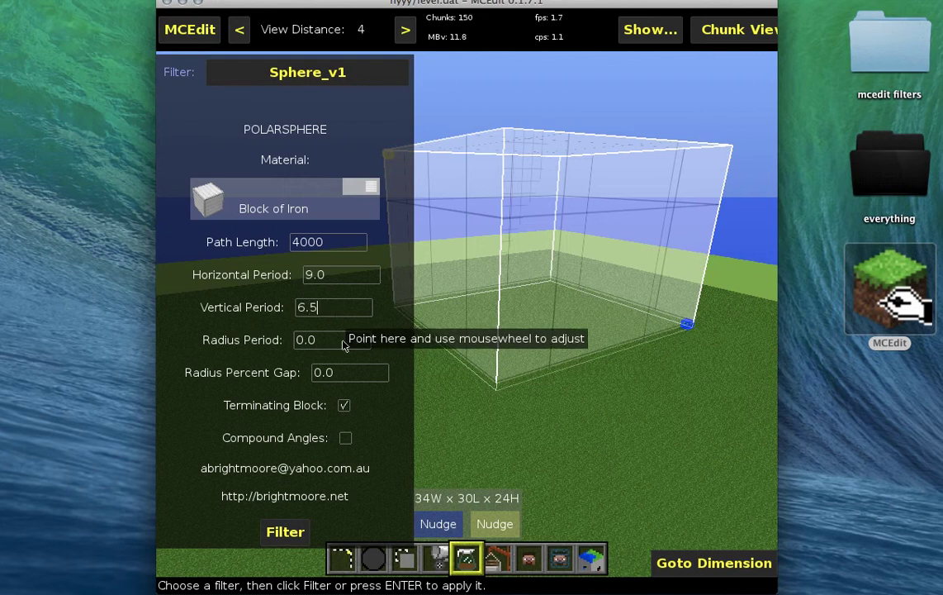
Step: Set Radius Period to 1.0 and Radius Percent Gap to 8.5
{"action": "left_click", "coordinate": [343, 346]}
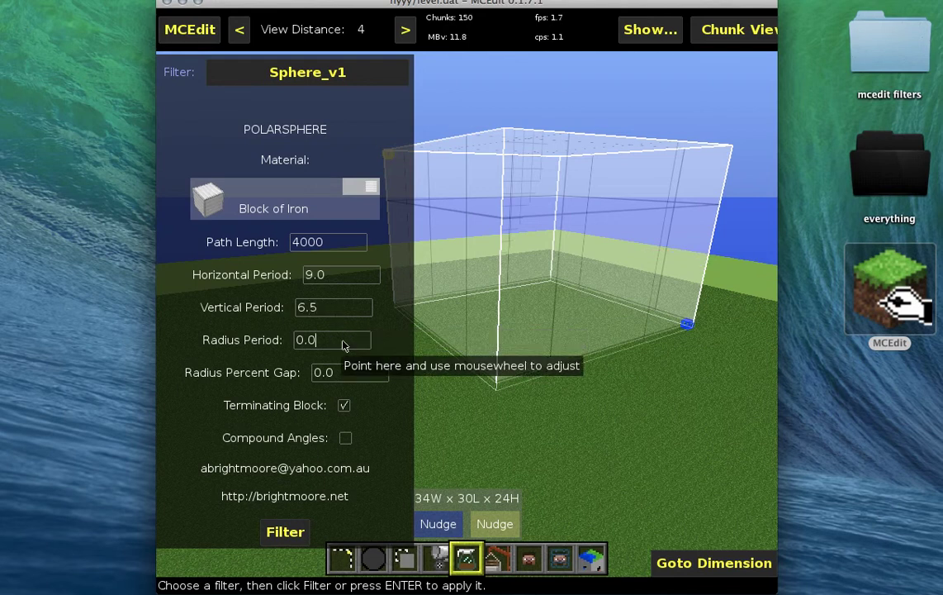
{"action": "key", "text": "BackSpace"}
{"action": "key", "text": "BackSpace"}
{"action": "key", "text": "BackSpace"}
{"action": "type", "text": "1.0"}
{"action": "left_click", "coordinate": [344, 379]}
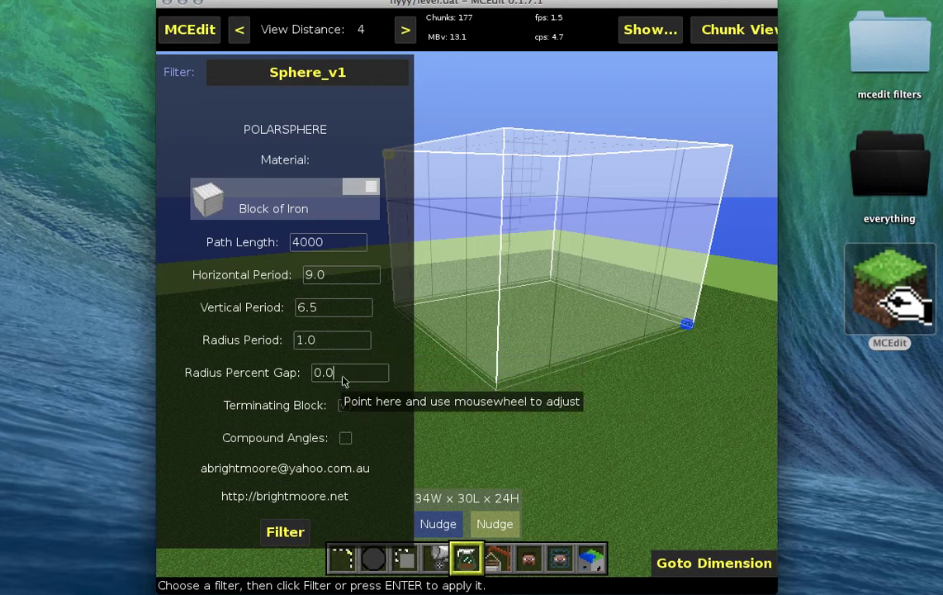
{"action": "key", "text": "BackSpace"}
{"action": "key", "text": "BackSpace"}
{"action": "key", "text": "BackSpace"}
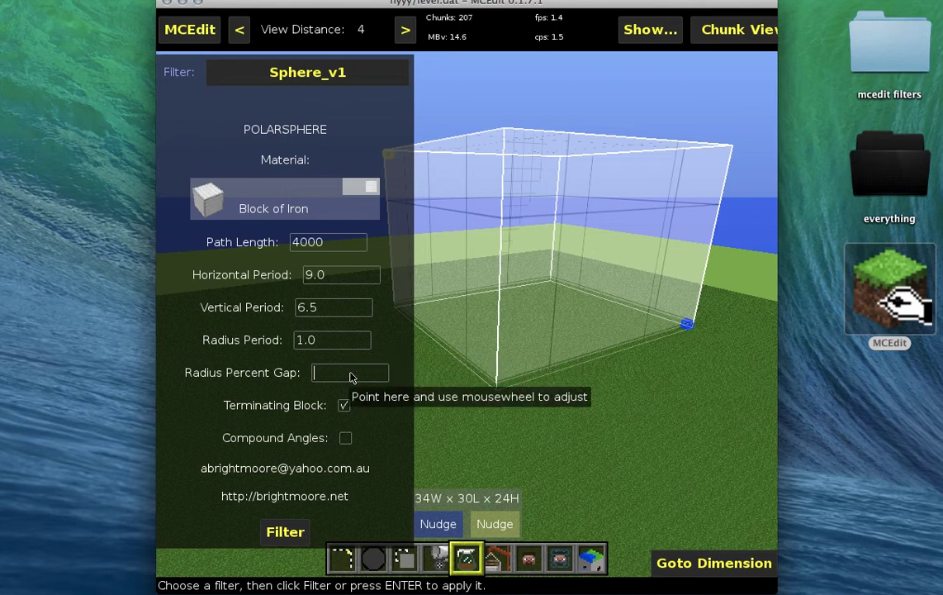
{"action": "type", "text": "8.5"}
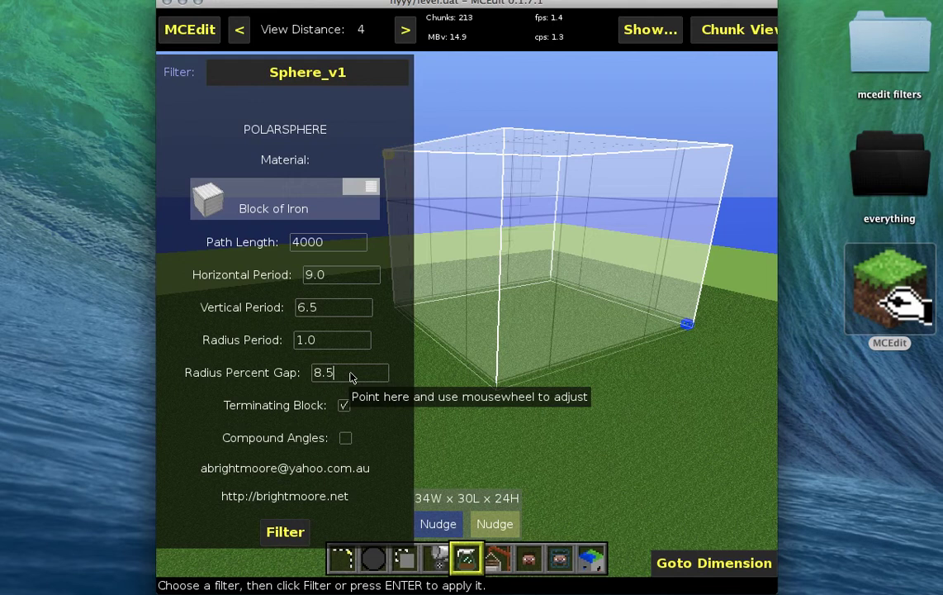
Step: Apply Sphere_v1 to fill the box with the iron polar sphere and save with Ctrl+S
{"action": "left_click", "coordinate": [302, 541]}
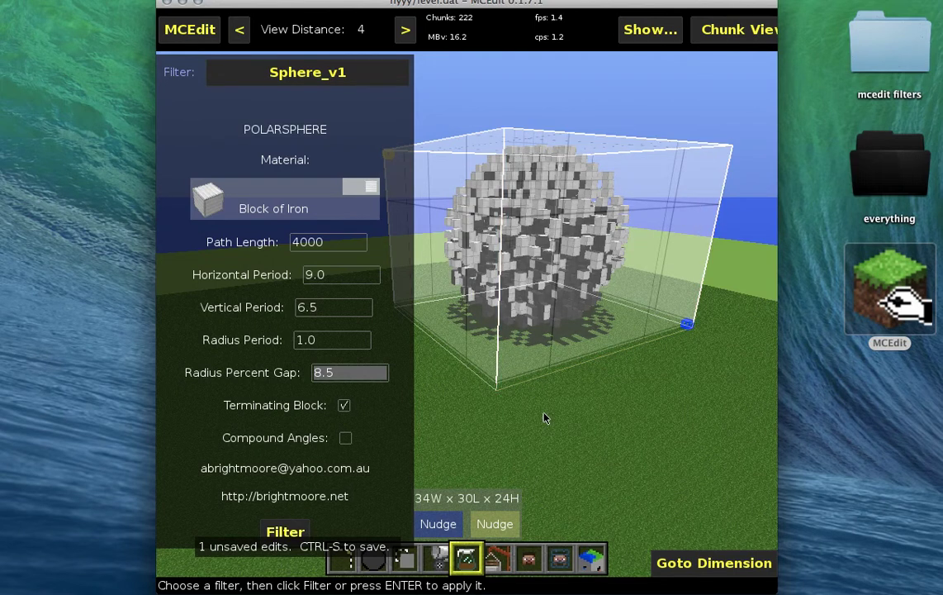
{"action": "key", "text": "ctrl+s"}
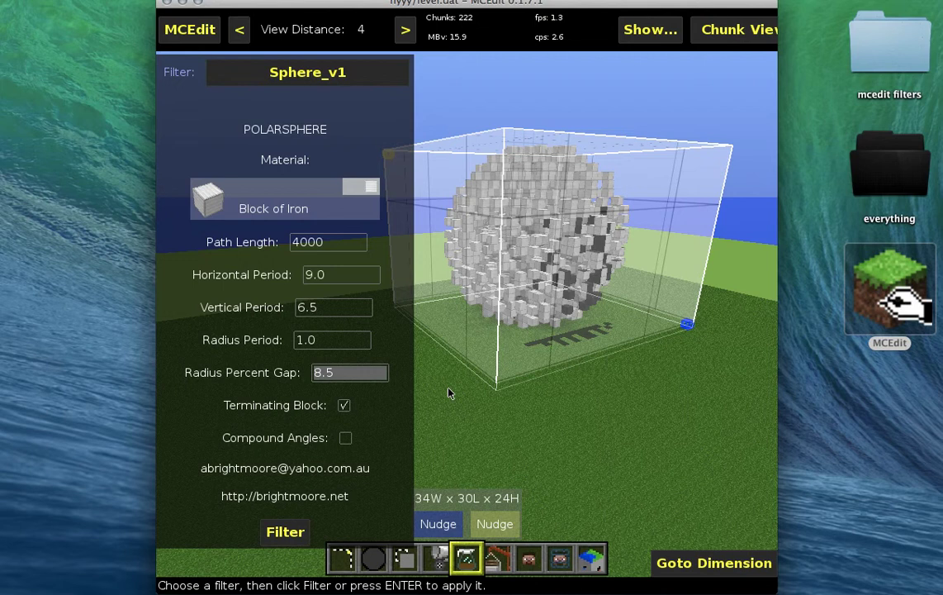
Step: Change Vertical Period to 1.1, Radius Period to 8.3 and Path Length to 300
{"action": "left_click", "coordinate": [338, 314]}
{"action": "key", "text": "BackSpace"}
{"action": "key", "text": "BackSpace"}
{"action": "key", "text": "BackSpace"}
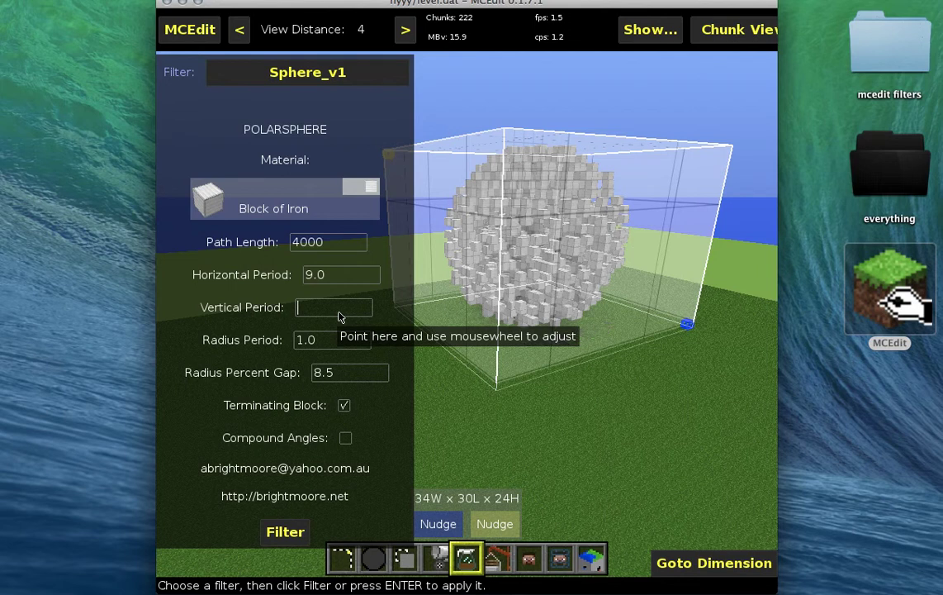
{"action": "type", "text": "1.1"}
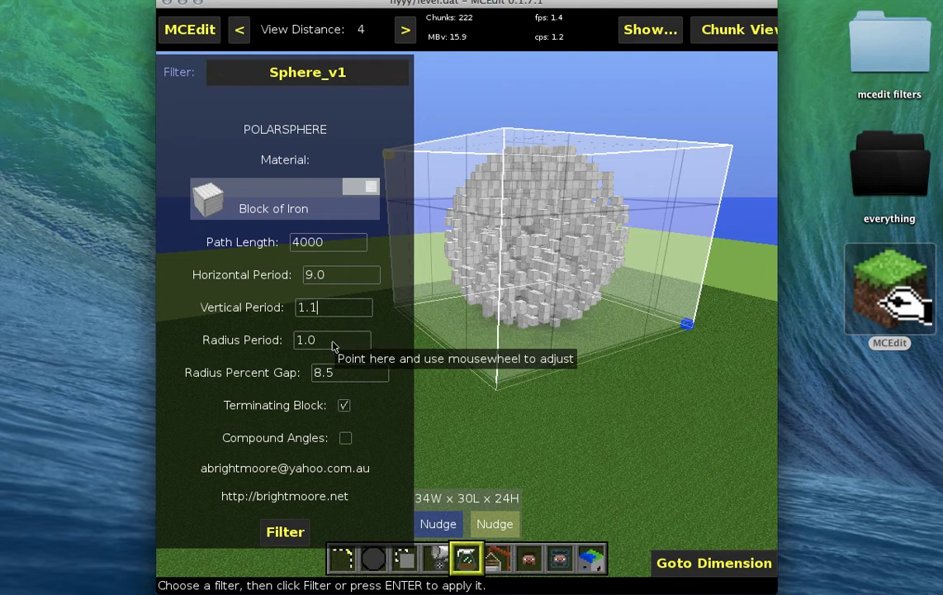
{"action": "left_click", "coordinate": [333, 341]}
{"action": "key", "text": "BackSpace"}
{"action": "key", "text": "BackSpace"}
{"action": "key", "text": "BackSpace"}
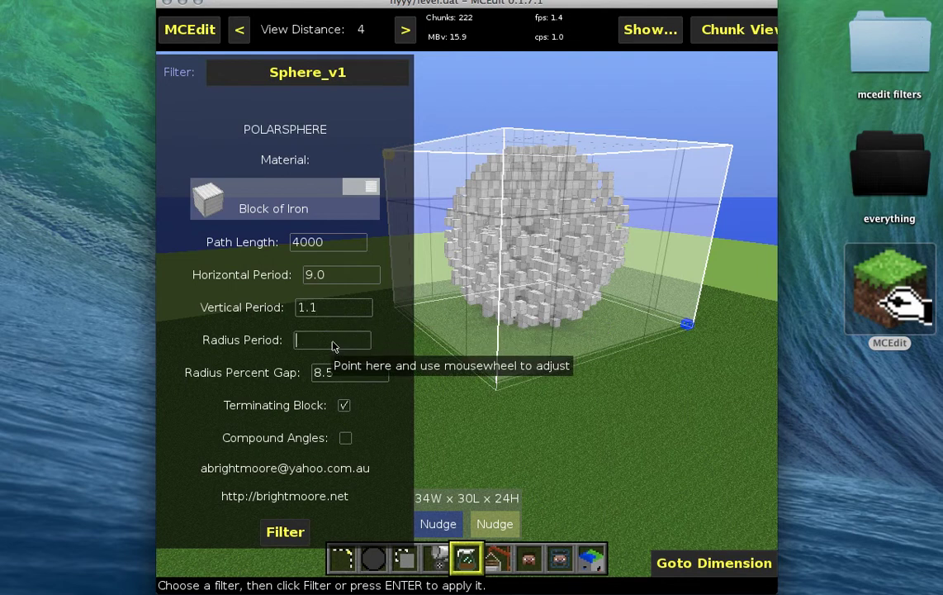
{"action": "type", "text": "8.3"}
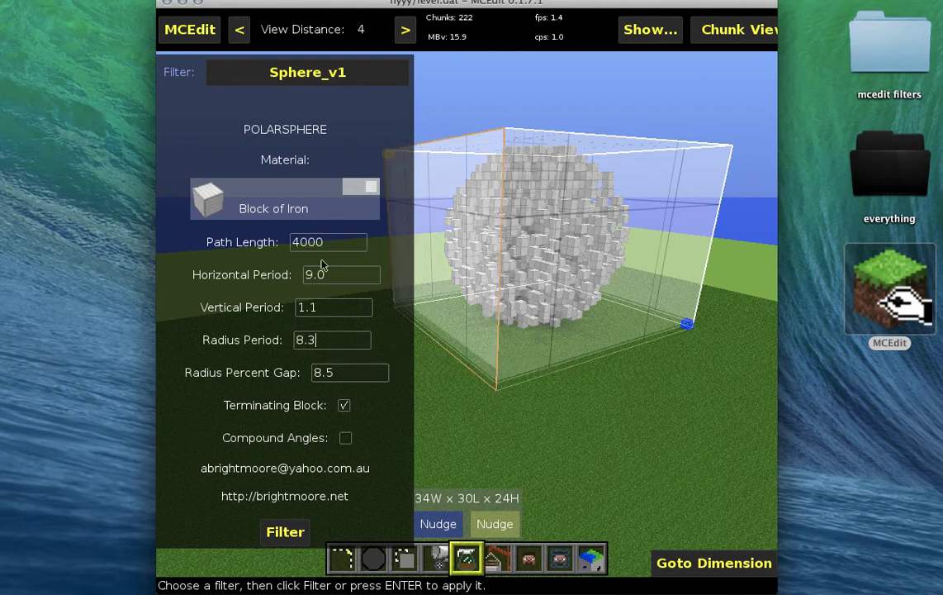
{"action": "left_click", "coordinate": [334, 249]}
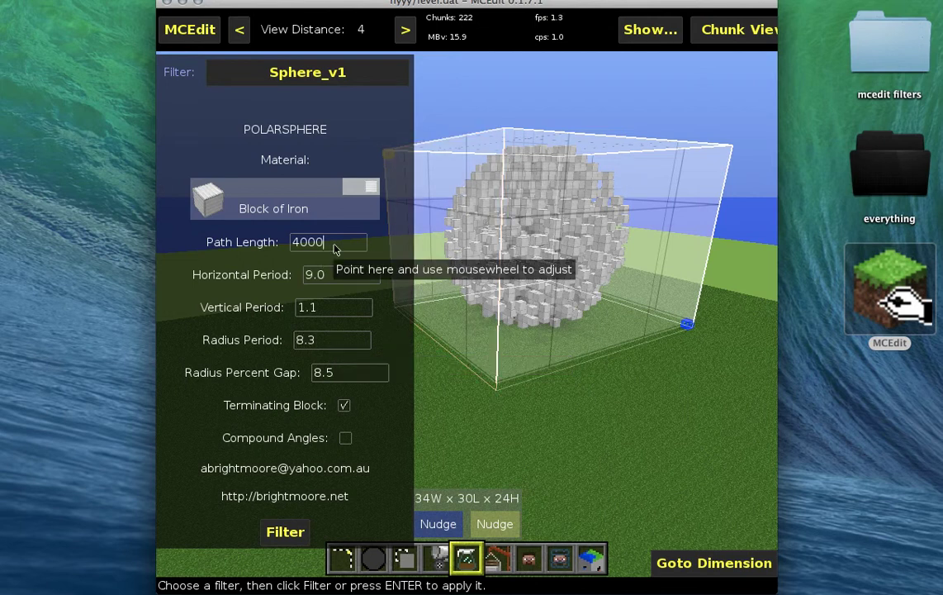
{"action": "key", "text": "BackSpace"}
{"action": "key", "text": "BackSpace"}
{"action": "key", "text": "BackSpace"}
{"action": "key", "text": "BackSpace"}
{"action": "type", "text": "300"}
Step: Regenerate the sphere with these settings, save the world, and open the material list
{"action": "left_click", "coordinate": [284, 532]}
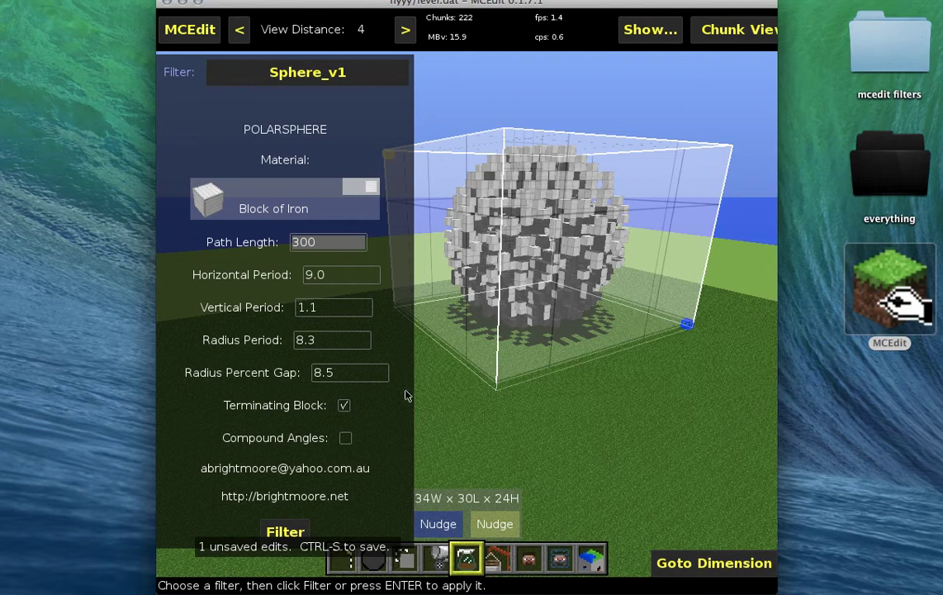
{"action": "key", "text": "ctrl+s"}
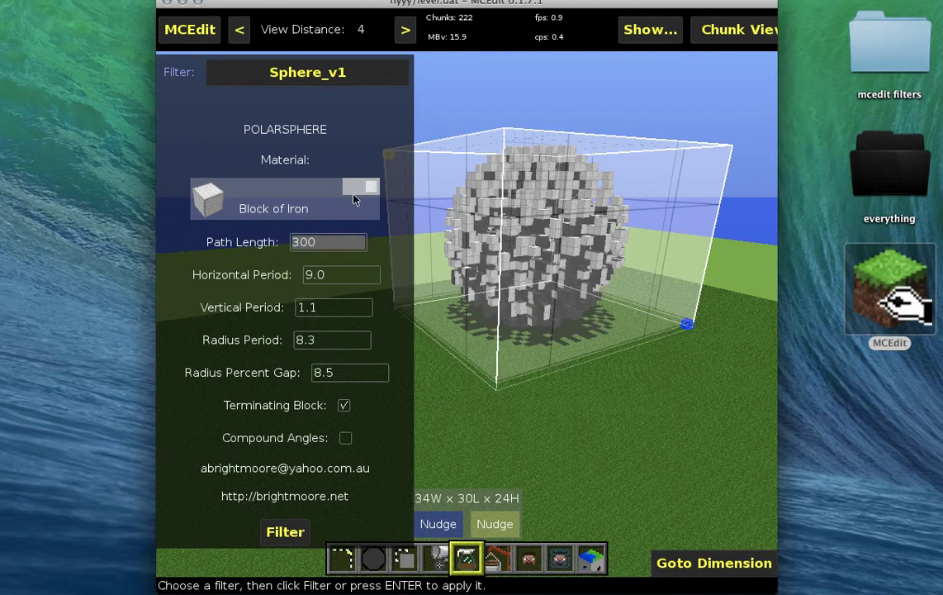
{"action": "left_click", "coordinate": [361, 203]}
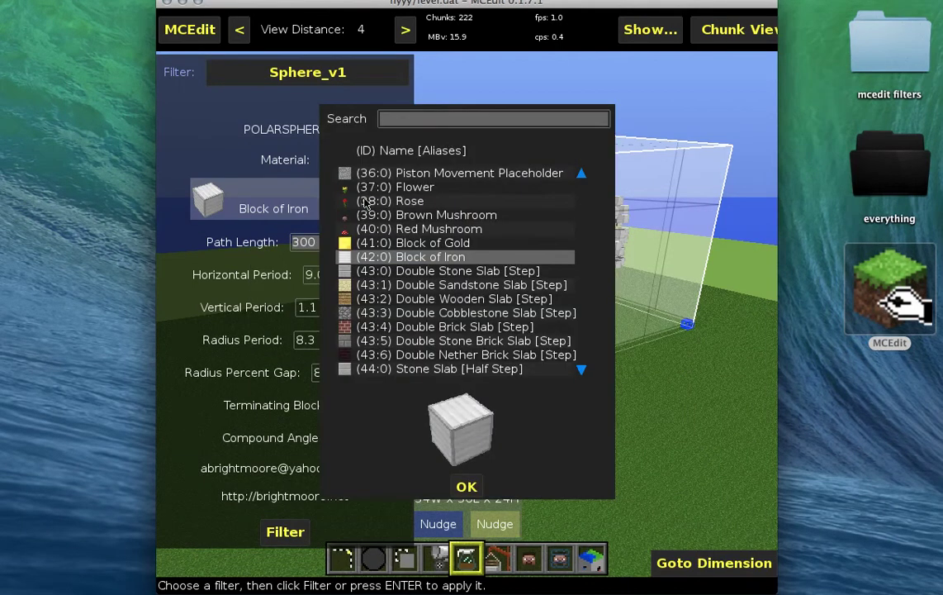
Step: Search for 'glass' and set Glass (20:0) as the sphere material
{"action": "left_click", "coordinate": [430, 125]}
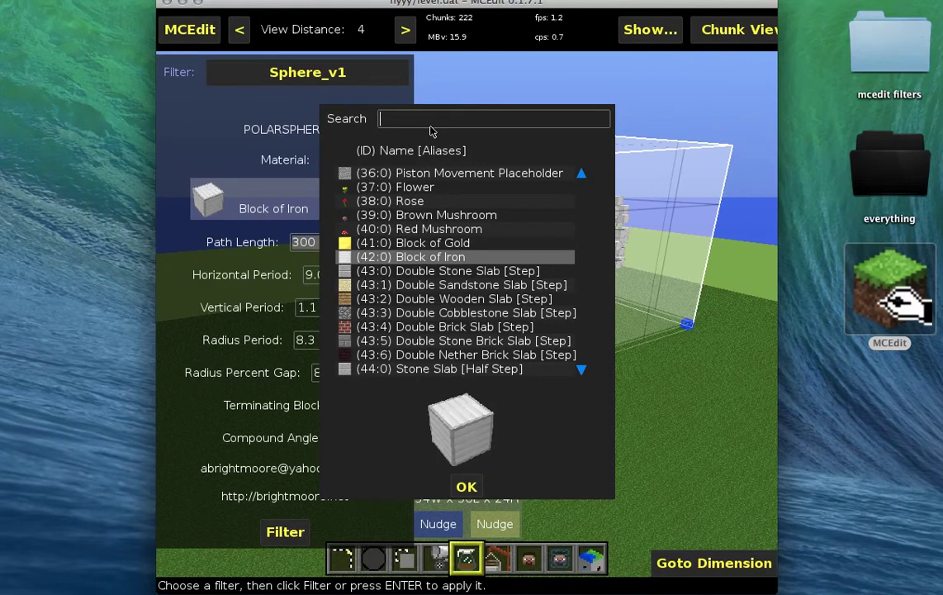
{"action": "type", "text": "glass"}
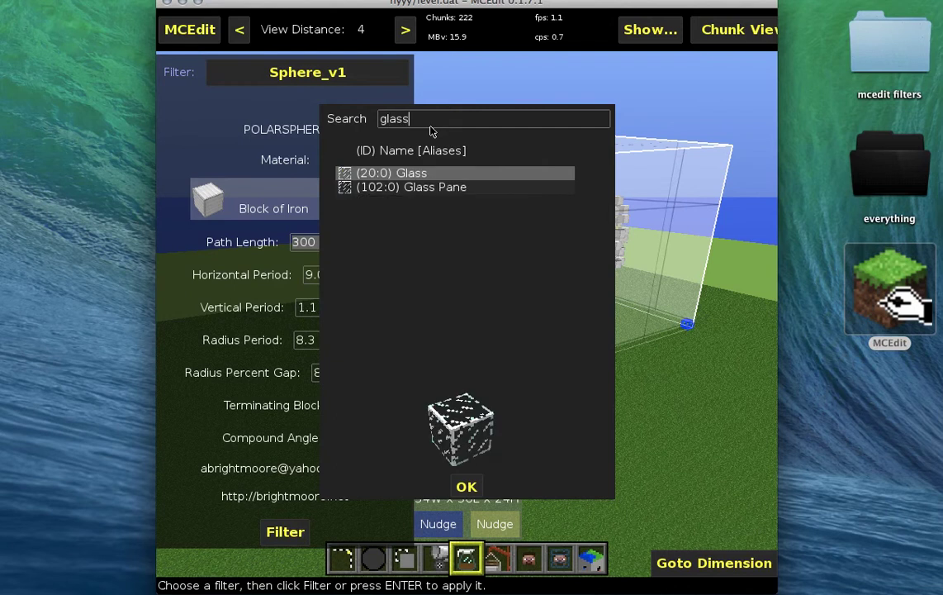
{"action": "left_click", "coordinate": [421, 176]}
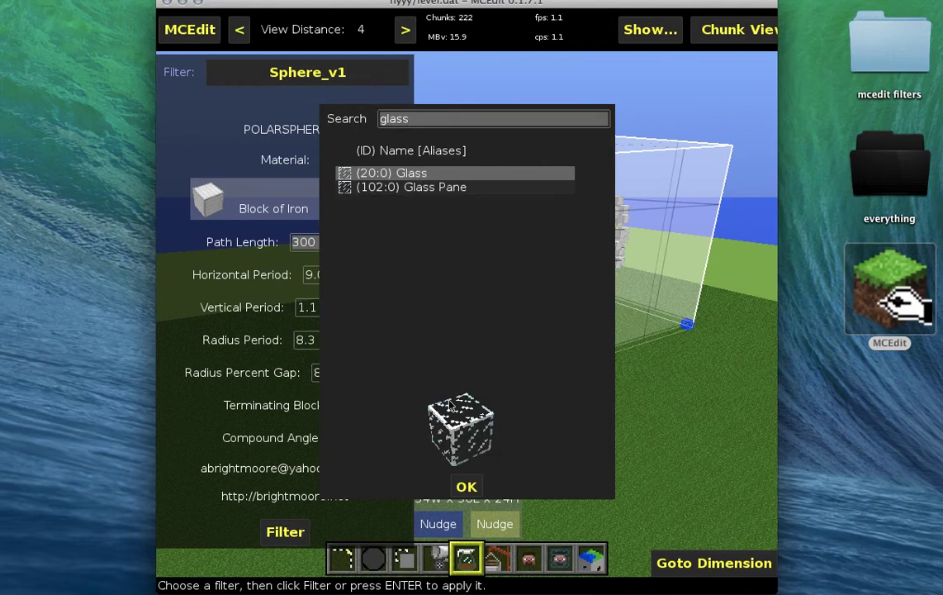
{"action": "left_click", "coordinate": [467, 487]}
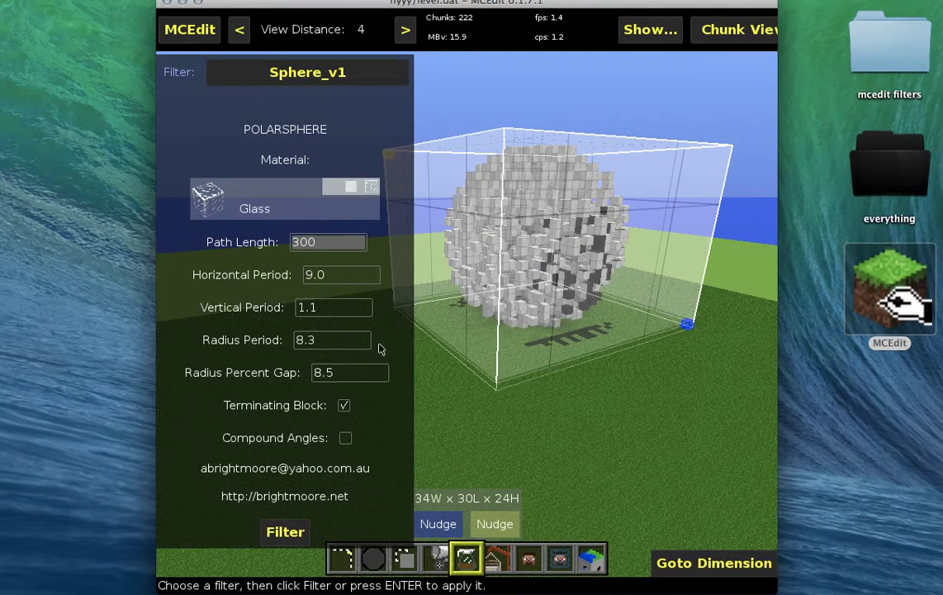
Step: Set Path Length 900, Vertical Period 1.5, Radius Period 8.9, Terminating Block off, then save
{"action": "left_click", "coordinate": [336, 247]}
{"action": "key", "text": "BackSpace"}
{"action": "key", "text": "BackSpace"}
{"action": "key", "text": "BackSpace"}
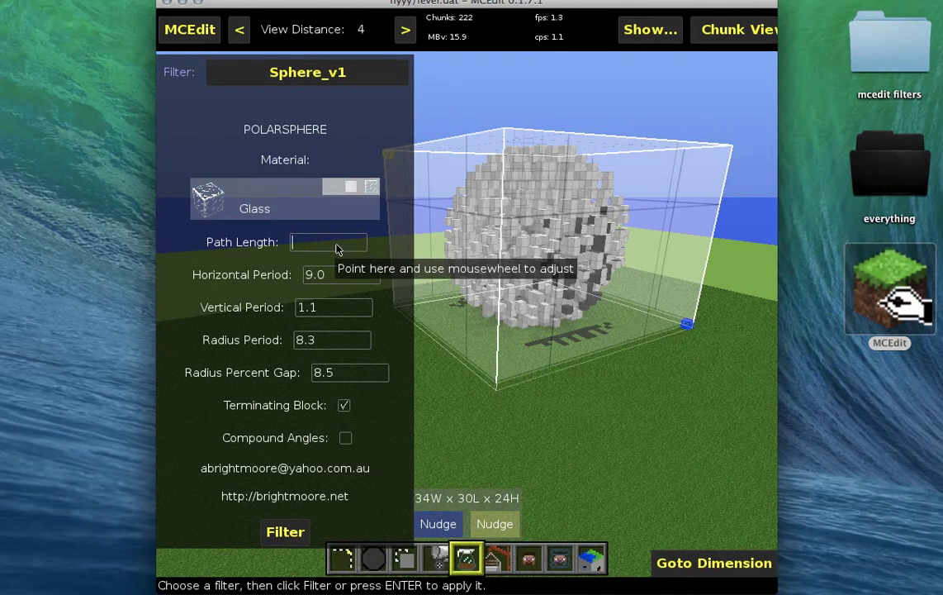
{"action": "type", "text": "900"}
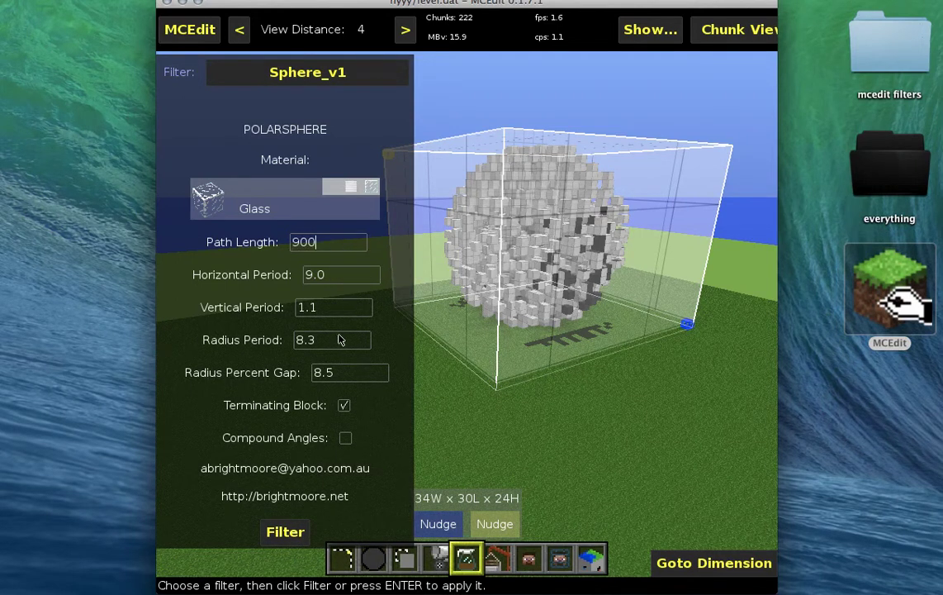
{"action": "left_click", "coordinate": [337, 341]}
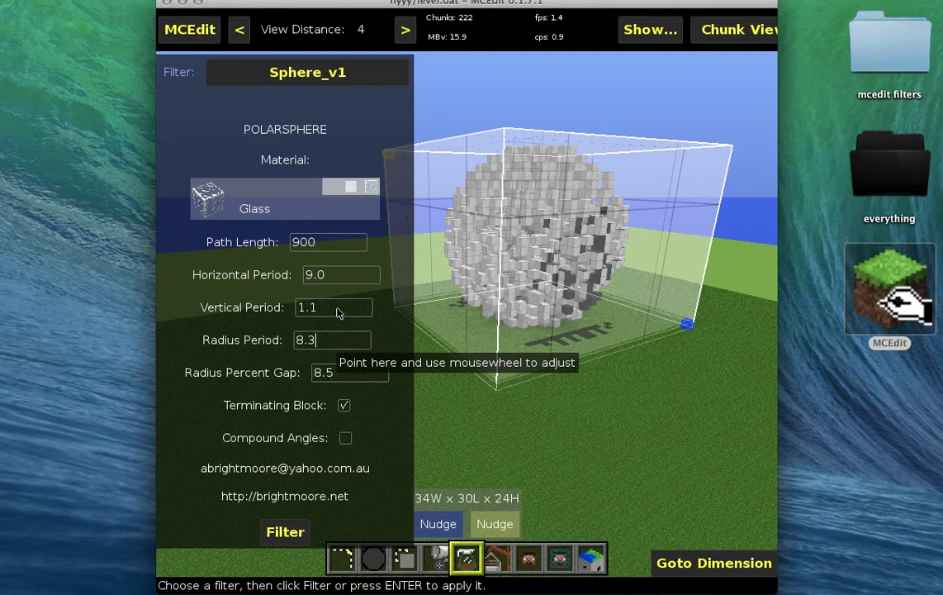
{"action": "scroll", "coordinate": [337, 312], "scroll_direction": "up", "scroll_amount": 6}
{"action": "left_click", "coordinate": [337, 309]}
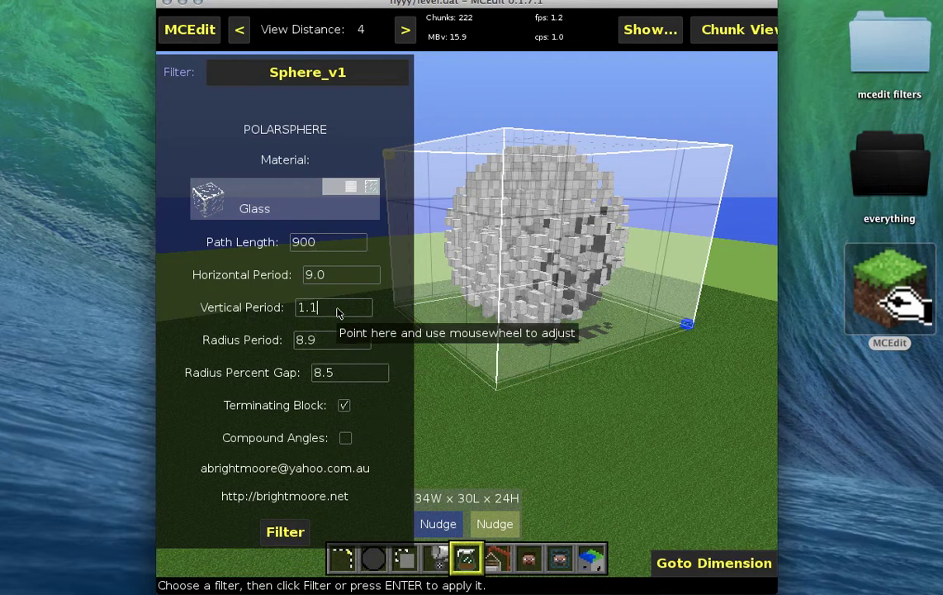
{"action": "scroll", "coordinate": [379, 310], "scroll_direction": "up", "scroll_amount": 4}
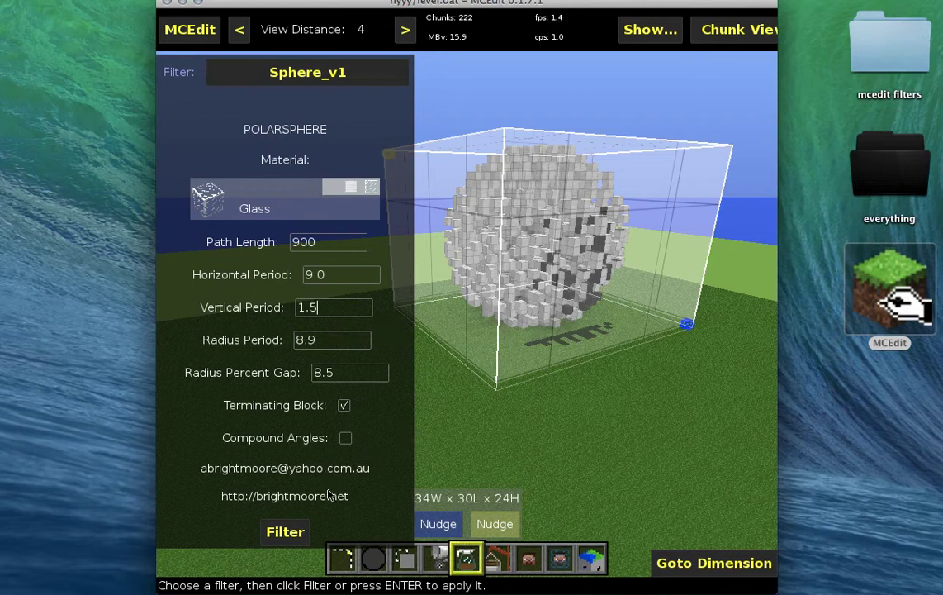
{"action": "left_click", "coordinate": [344, 405]}
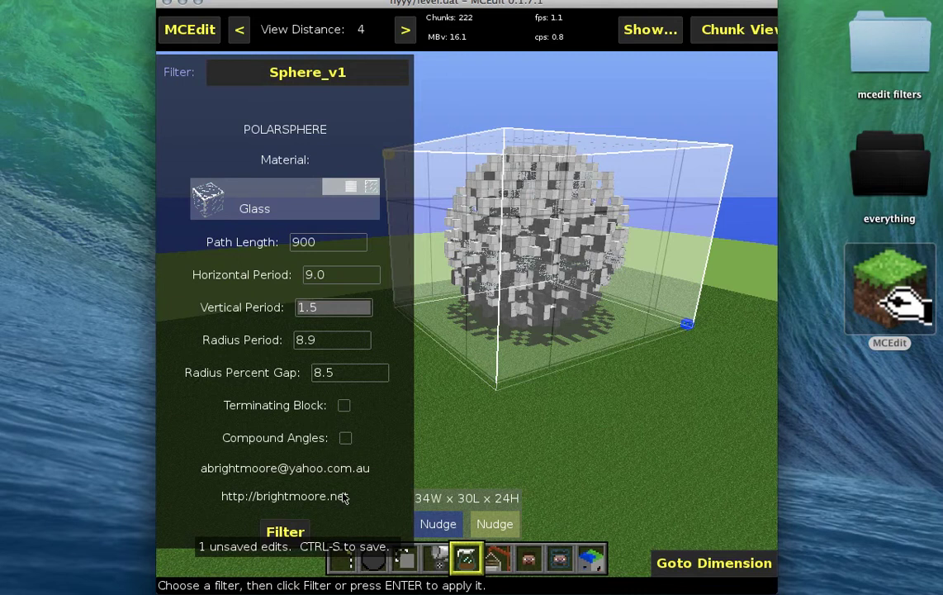
{"action": "key", "text": "ctrl+s"}
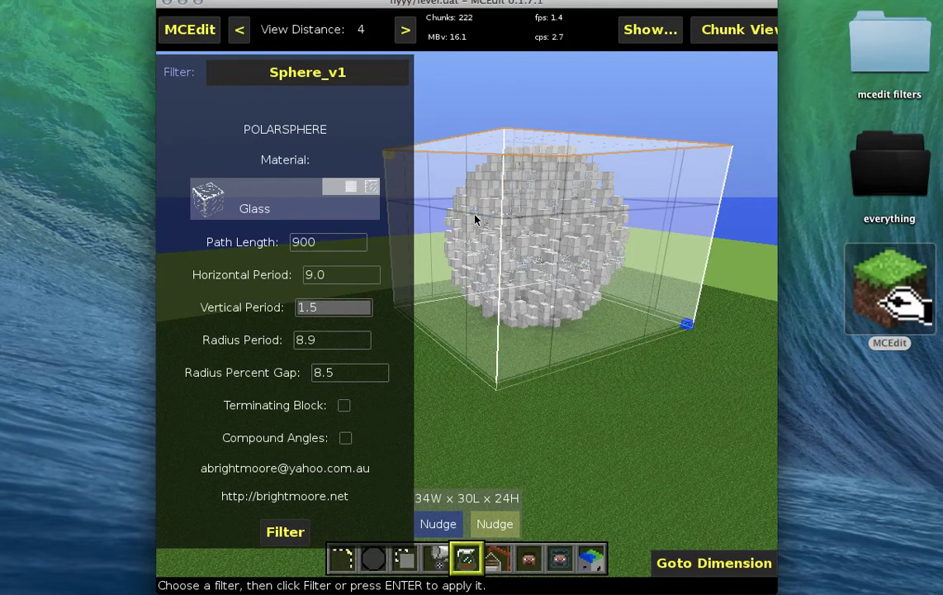
Step: After the lighting pass finishes, bring up the MCEdit main menu with its world commands
{"action": "left_click", "coordinate": [183, 33]}
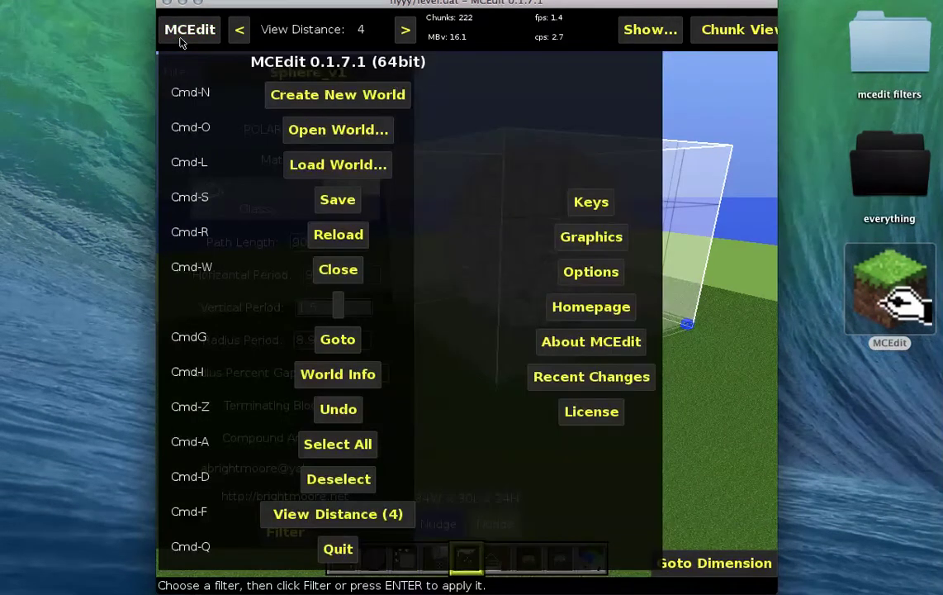
Step: Save the edited world from the MCEdit menu, then close the MCEdit window
{"action": "left_click", "coordinate": [346, 213]}
{"action": "left_click", "coordinate": [167, 4]}
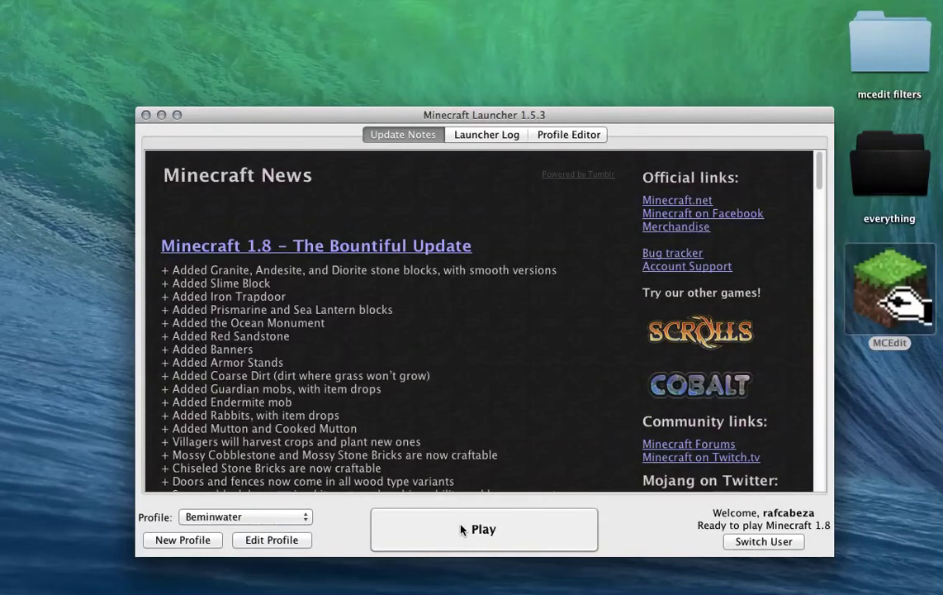
Step: Launch Minecraft 1.8 from the launcher and enlarge its game window
{"action": "left_click", "coordinate": [462, 529]}
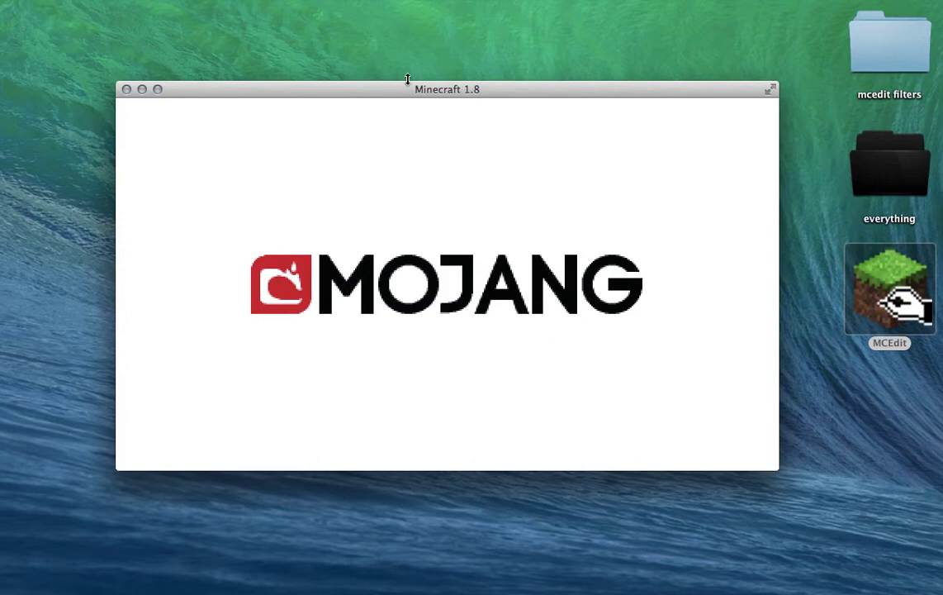
{"action": "left_click_drag", "start_coordinate": [408, 80], "coordinate": [445, 62]}
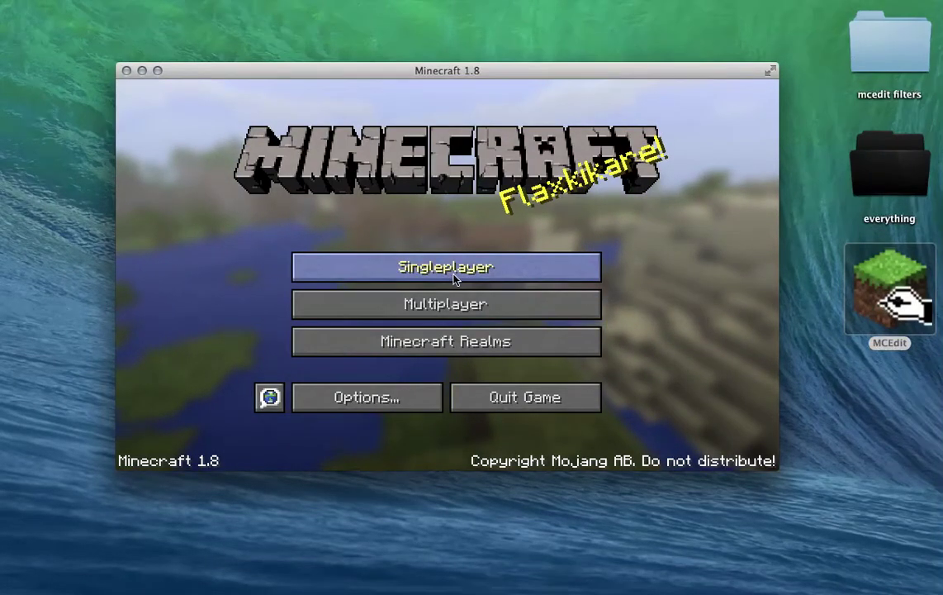
Step: Load the singleplayer world 'hyyy' and enter it in first-person view
{"action": "left_click", "coordinate": [453, 279]}
{"action": "scroll", "coordinate": [456, 274], "scroll_direction": "down", "scroll_amount": 2}
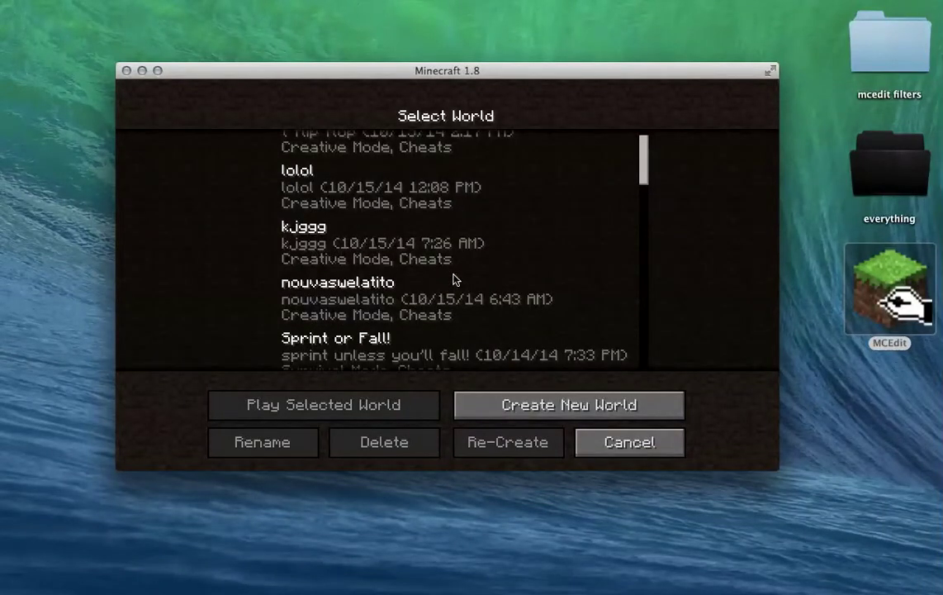
{"action": "scroll", "coordinate": [475, 197], "scroll_direction": "up", "scroll_amount": 4}
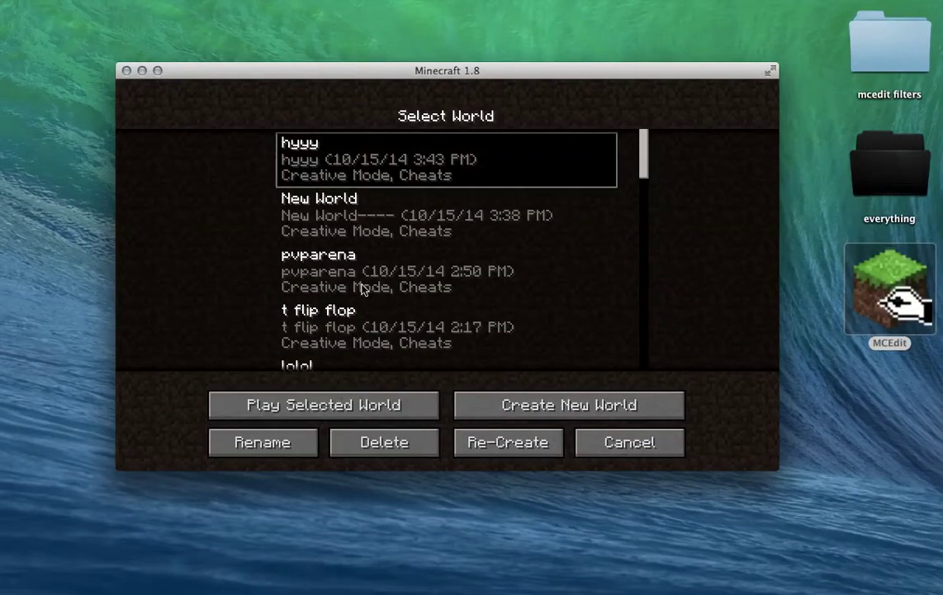
{"action": "left_click", "coordinate": [336, 410]}
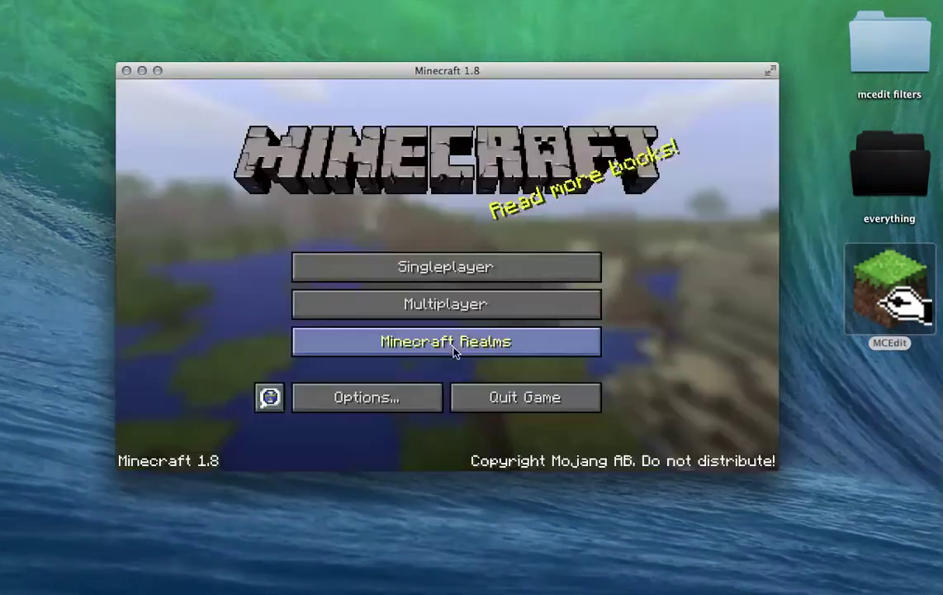
{"action": "left_click", "coordinate": [455, 352]}
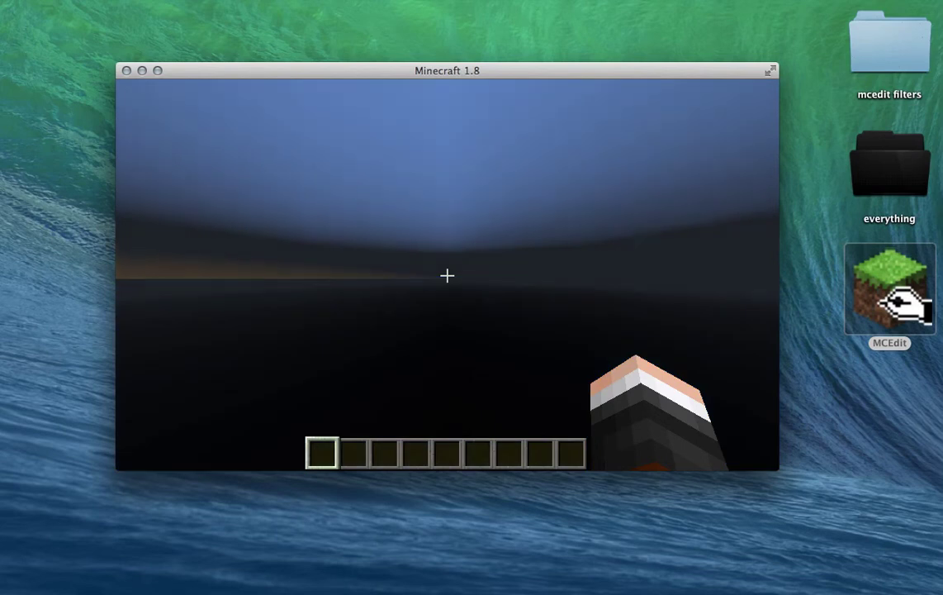
Step: Show the F3 debug overlay to read the position, jump once, then hide it
{"action": "key", "text": "F3"}
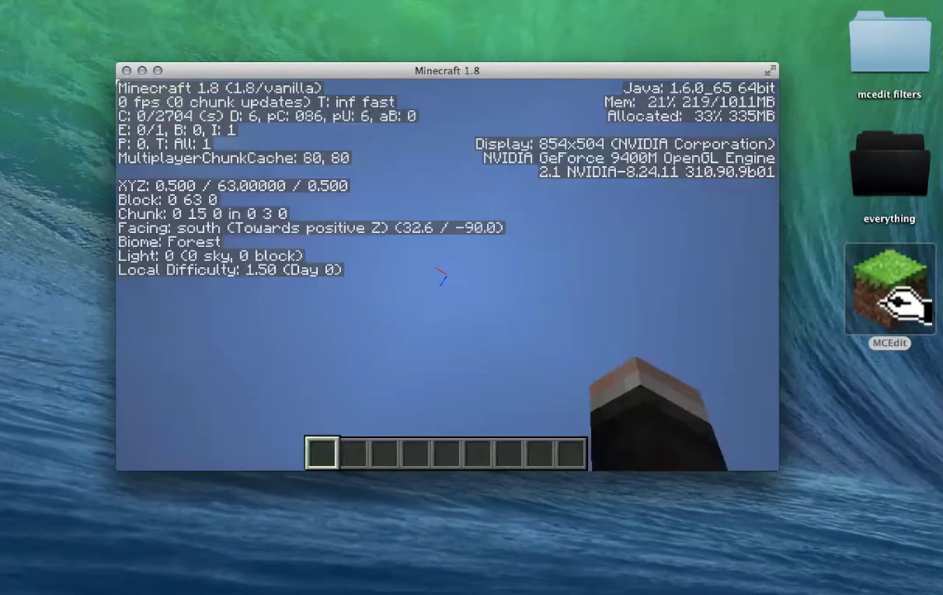
{"action": "key", "text": "space"}
{"action": "key", "text": "space"}
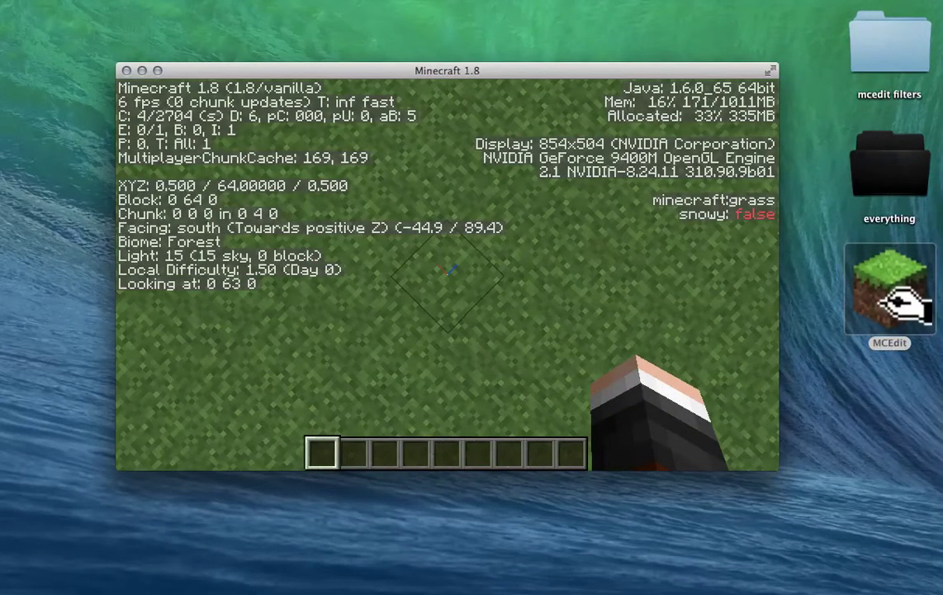
{"action": "key", "text": "F3"}
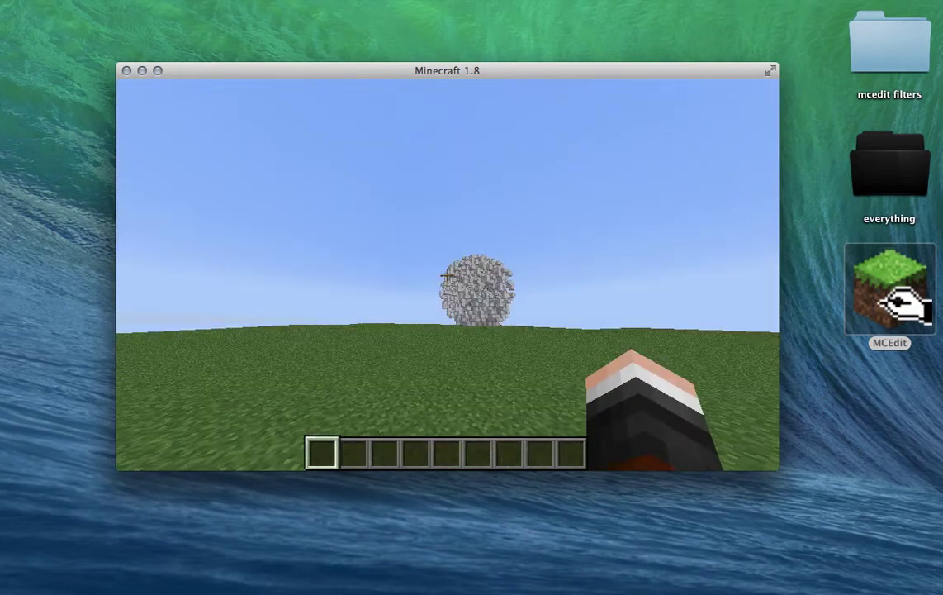
Step: Walk straight up to the iron-and-glass sphere on the grass plain
{"action": "key", "text": "w"}
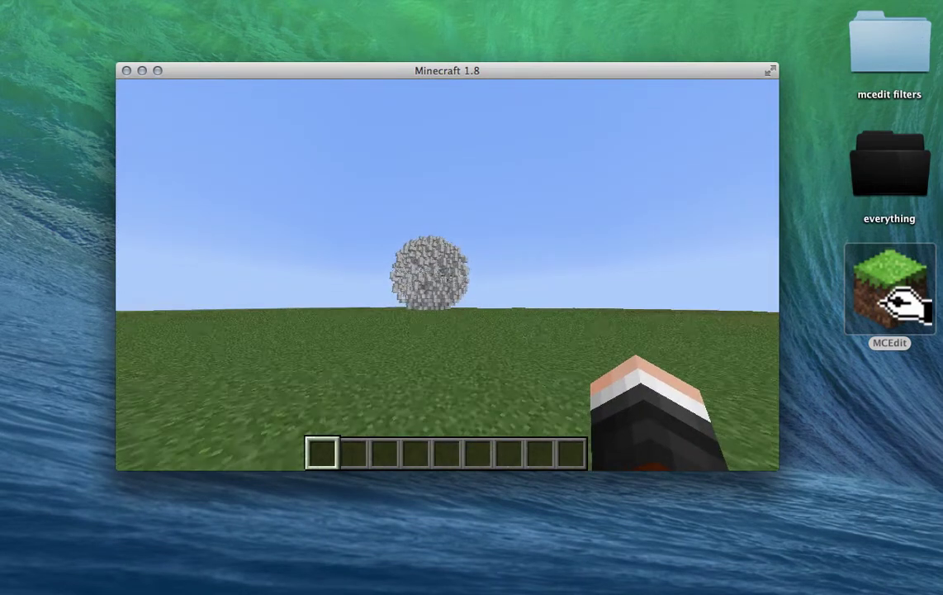
{"action": "key", "text": "w"}
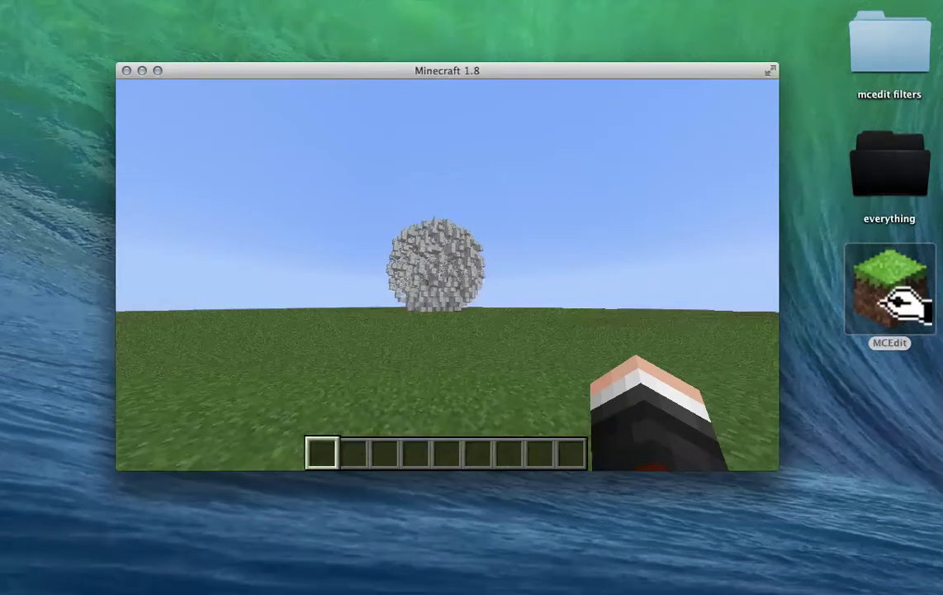
{"action": "key", "text": "w"}
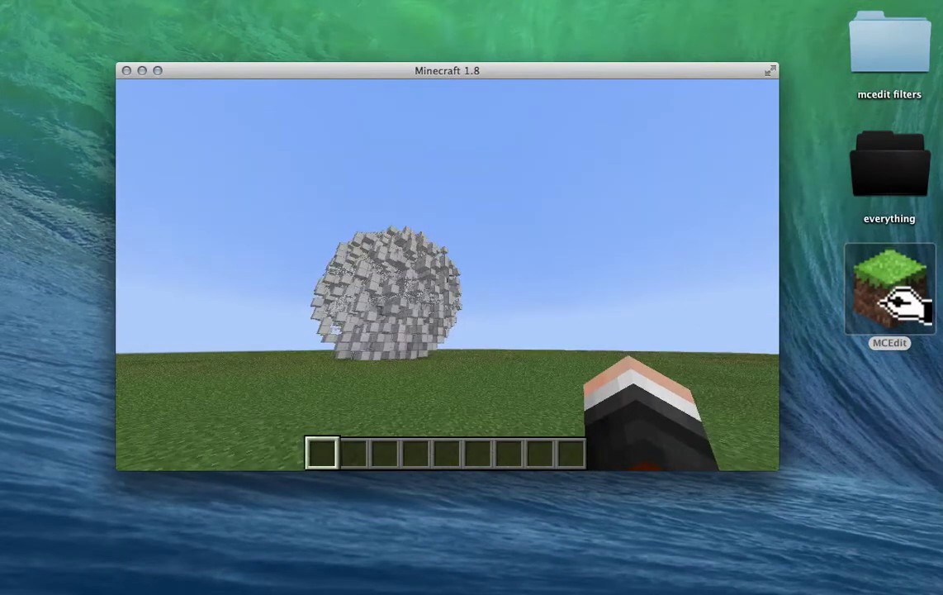
{"action": "key", "text": "w"}
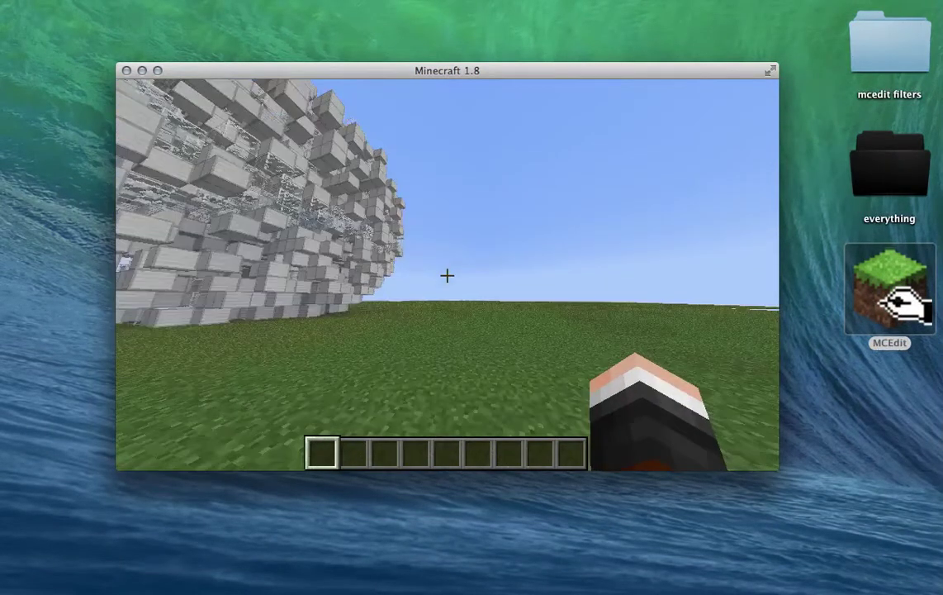
{"action": "key", "text": "w"}
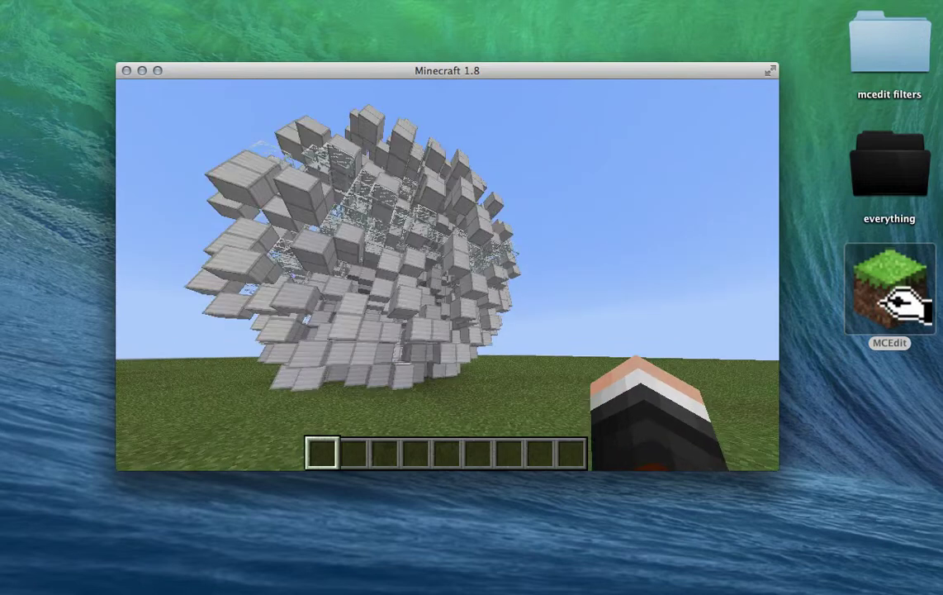
{"action": "key", "text": "w"}
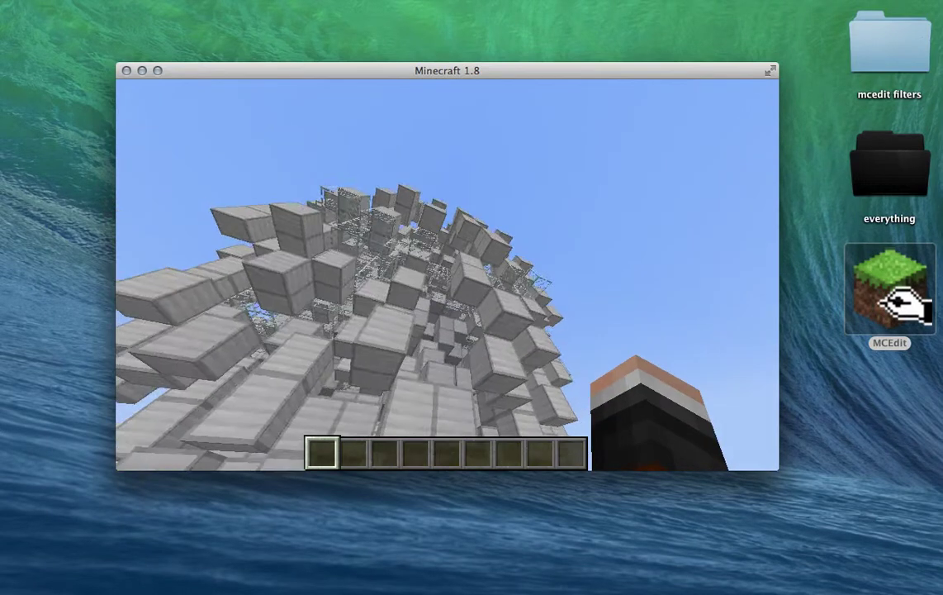
Step: Back away, then approach the sphere's side to view its surface close up
{"action": "key", "text": "s"}
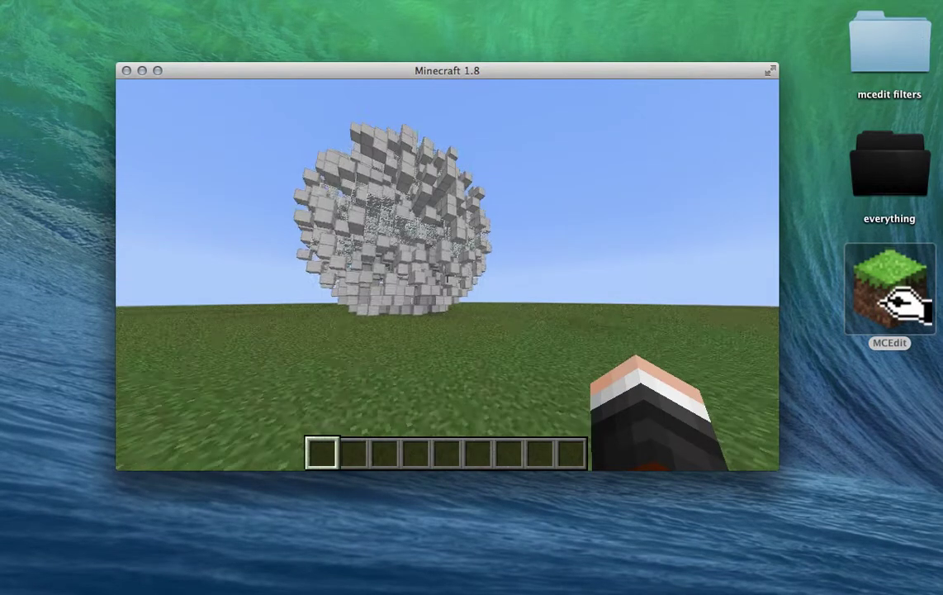
{"action": "key", "text": "s"}
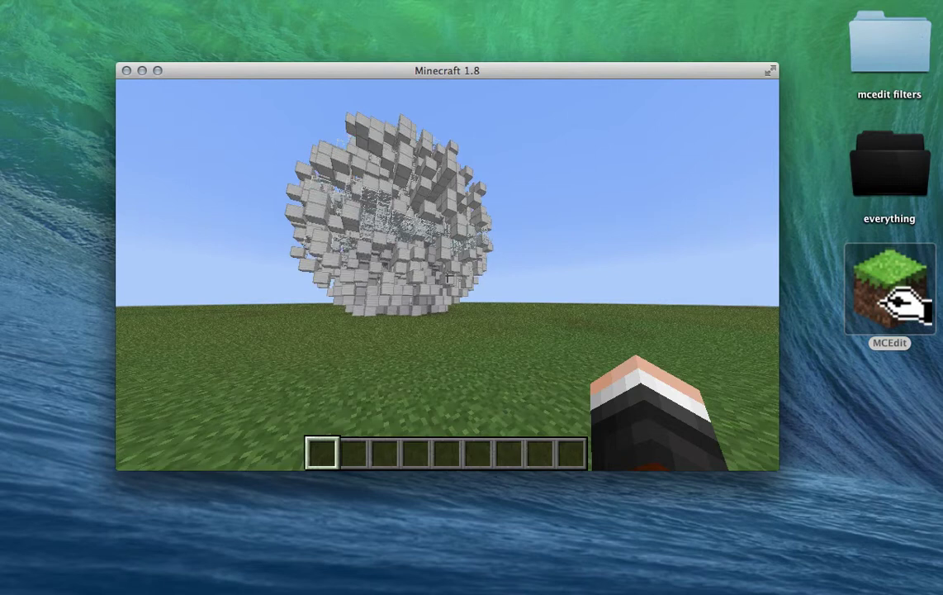
{"action": "key", "text": "w"}
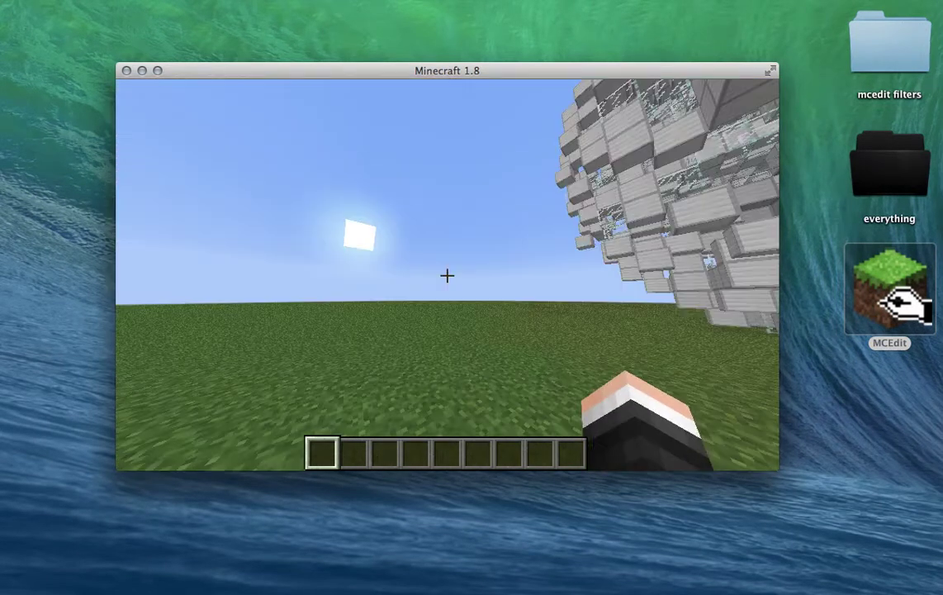
{"action": "key", "text": "w"}
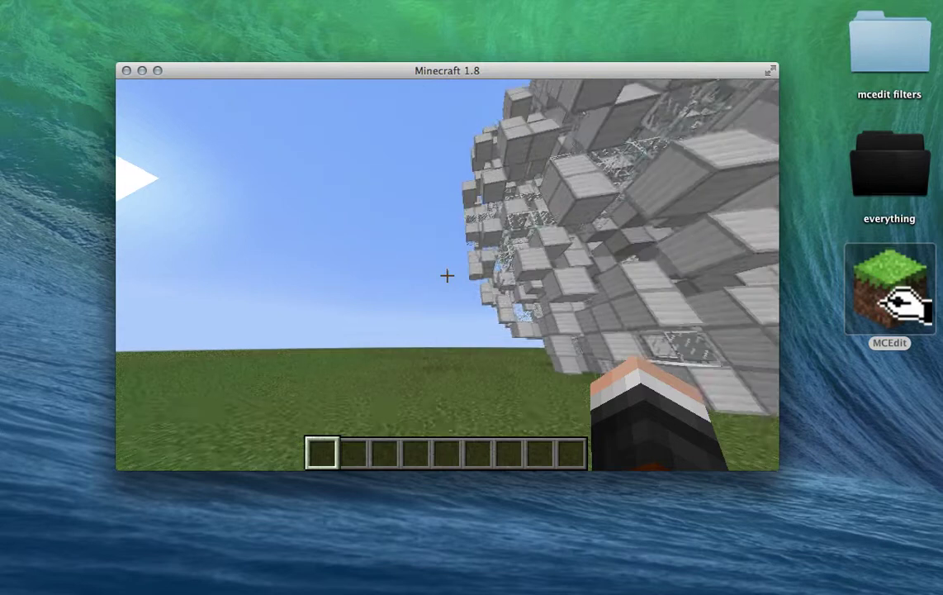